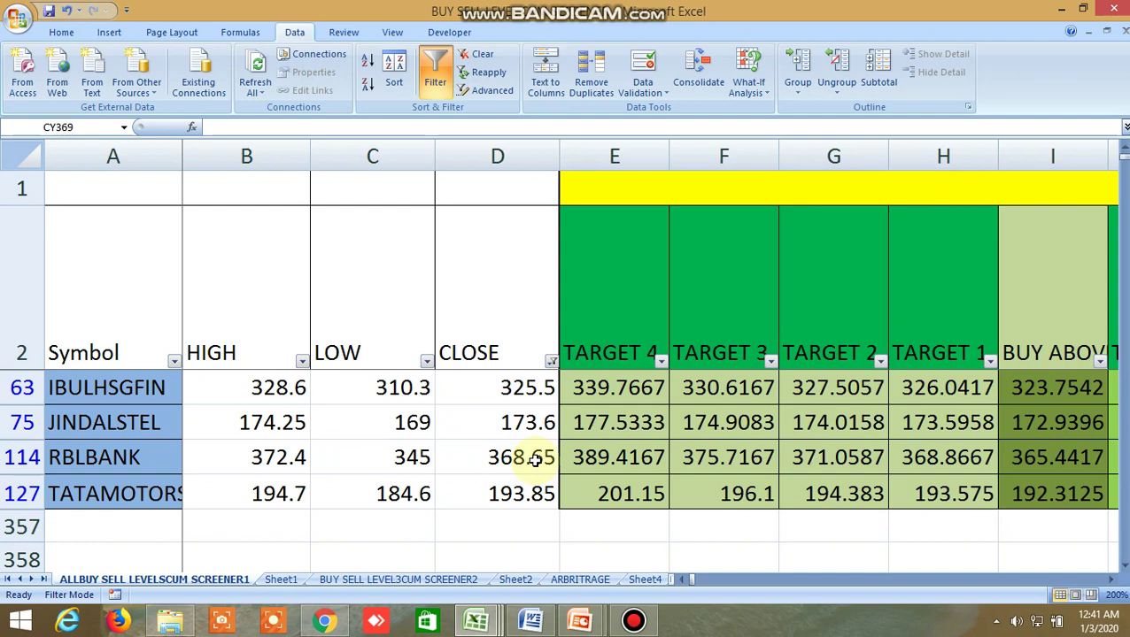
Select RBLBANK's CLOSE cell and view the buy target columns for the filtered stocks
left_click(536, 460)
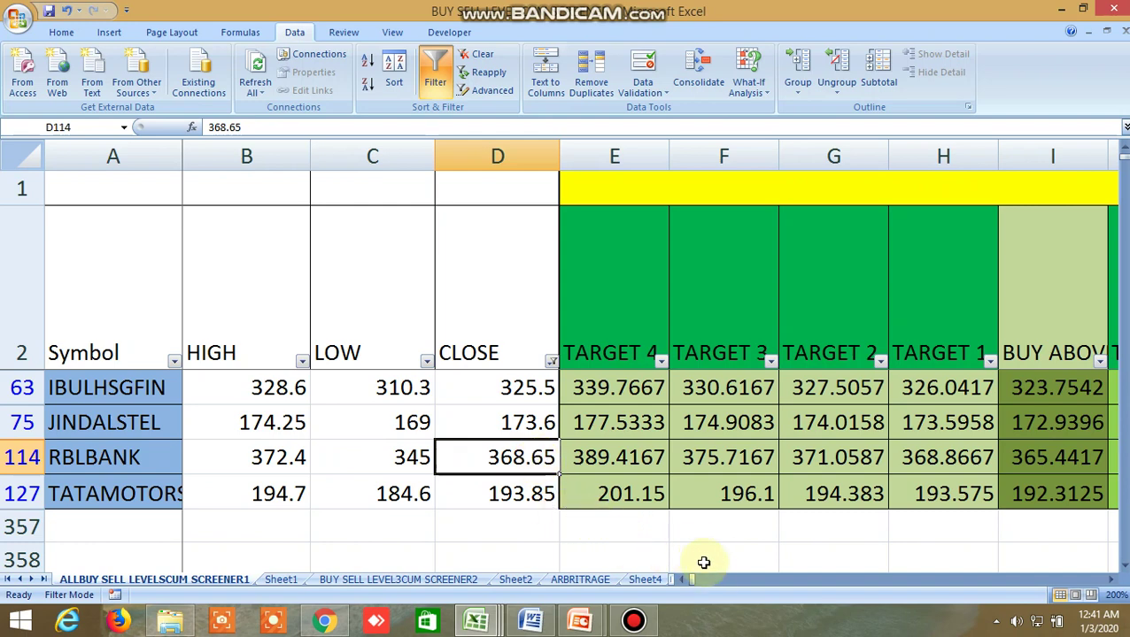
left_click(1111, 581)
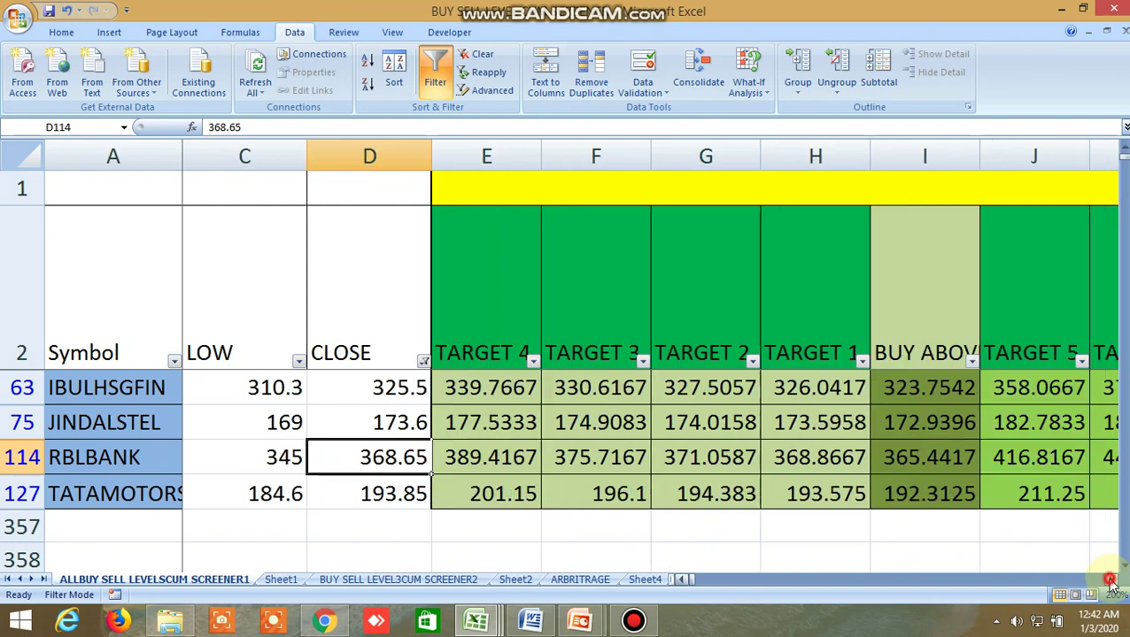
left_click(1111, 581)
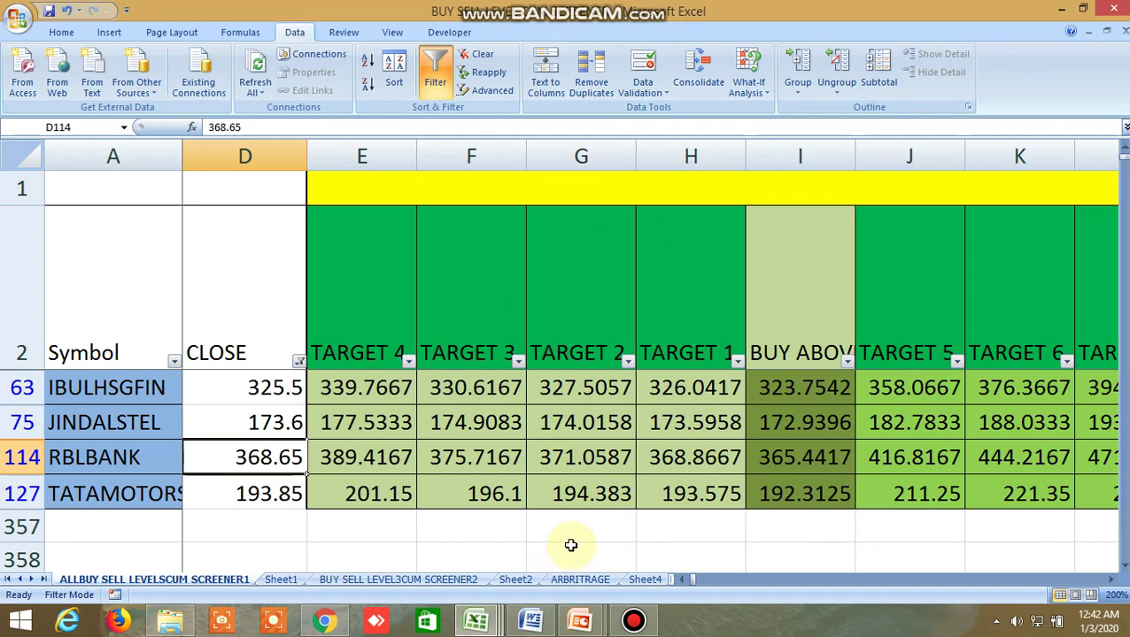
Look at the BUY SELL LEVEL 3 workbook, return to BUY SELL LEVEL CUM SCREENER and show its HIGH, LOW and CLOSE columns
left_click(476, 624)
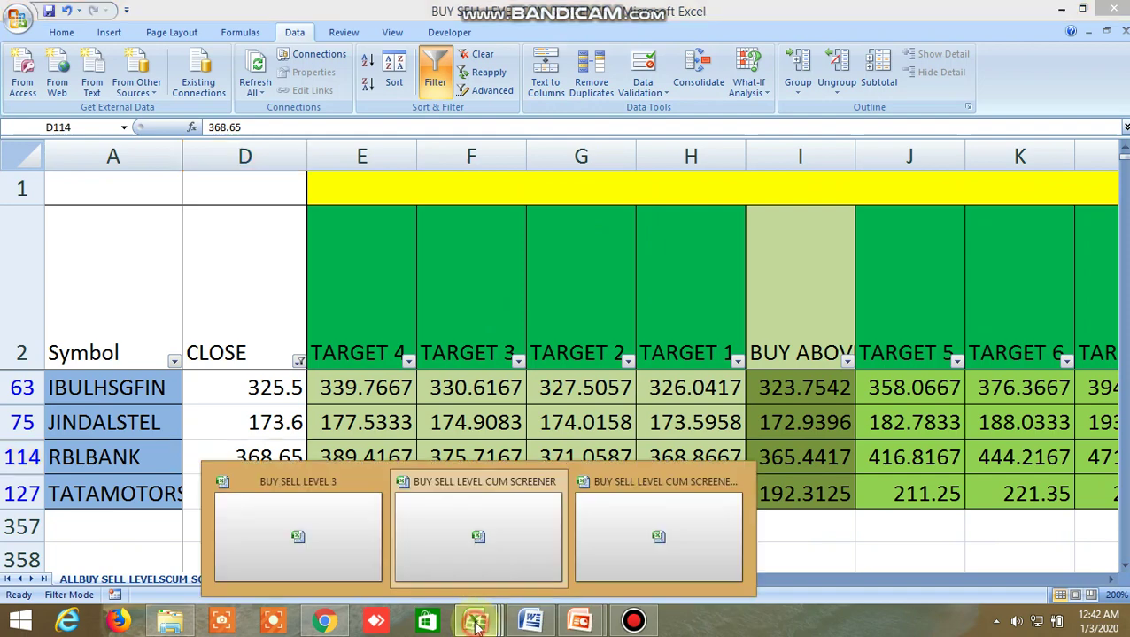
left_click(465, 528)
left_click(483, 624)
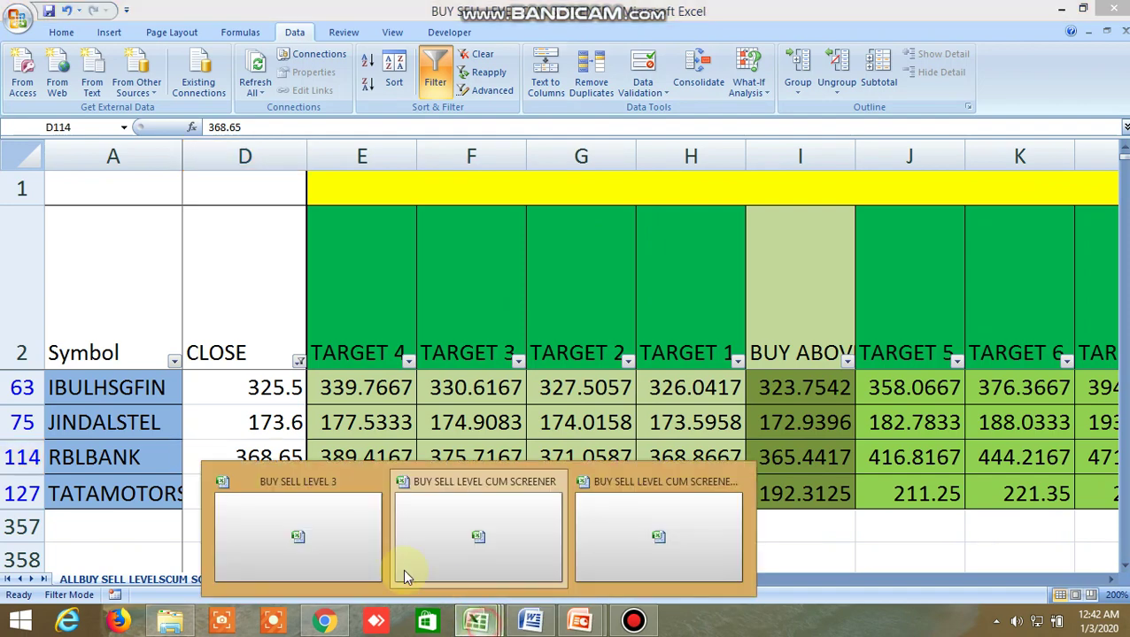
left_click(404, 571)
left_click(498, 624)
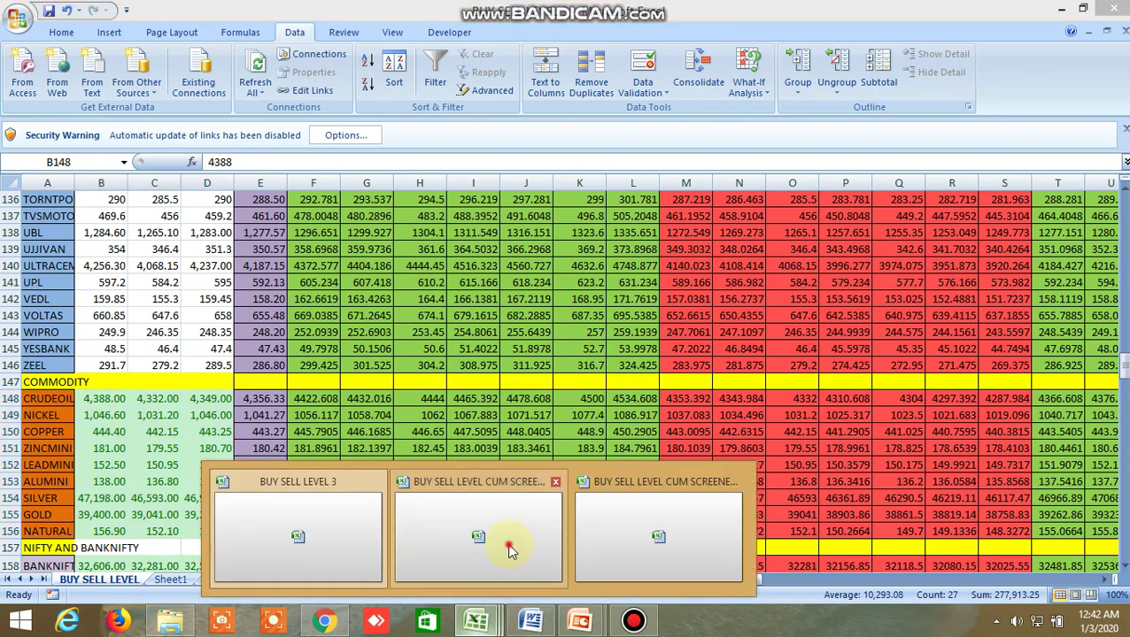
left_click(505, 474)
mouse_move(696, 577)
left_mouse_down()
mouse_move(791, 580)
mouse_move(689, 575)
left_mouse_up()
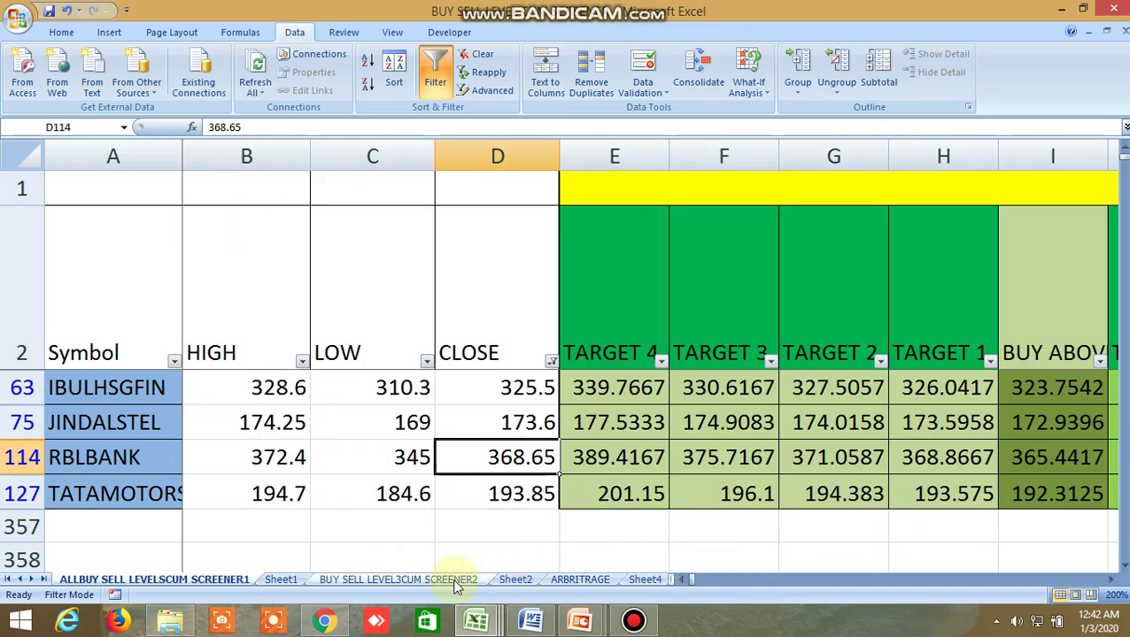
Examine the UPTREND and DOWNTREND buy and sell levels on the BUY SELL LEVEL3CUM SCREENER2 sheet
left_click(454, 580)
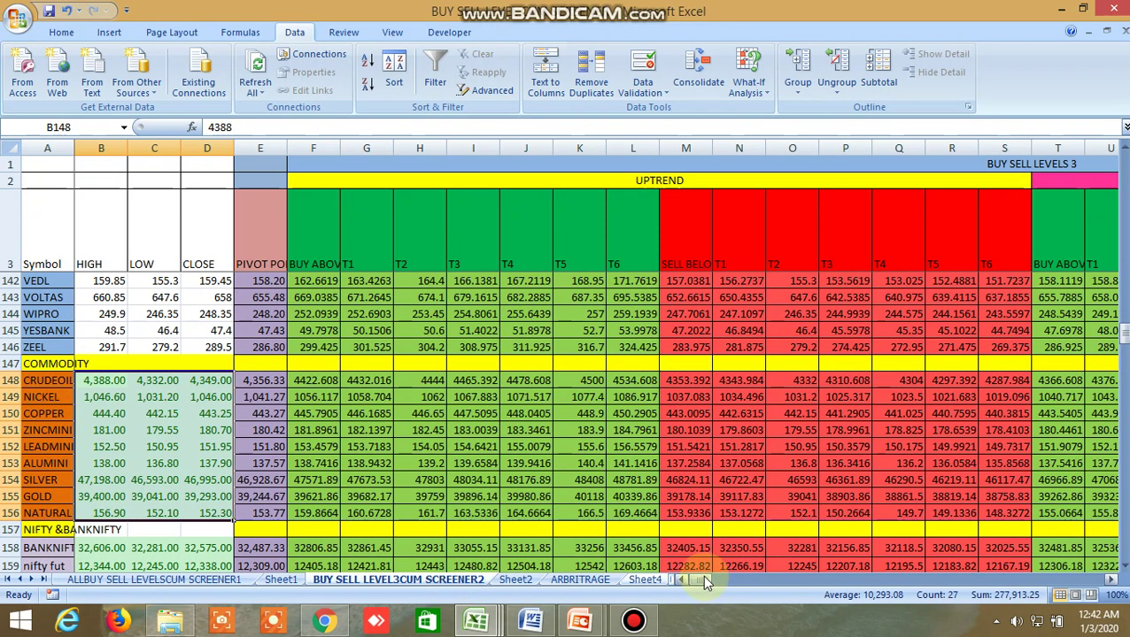
scroll(716, 482, "up", 3)
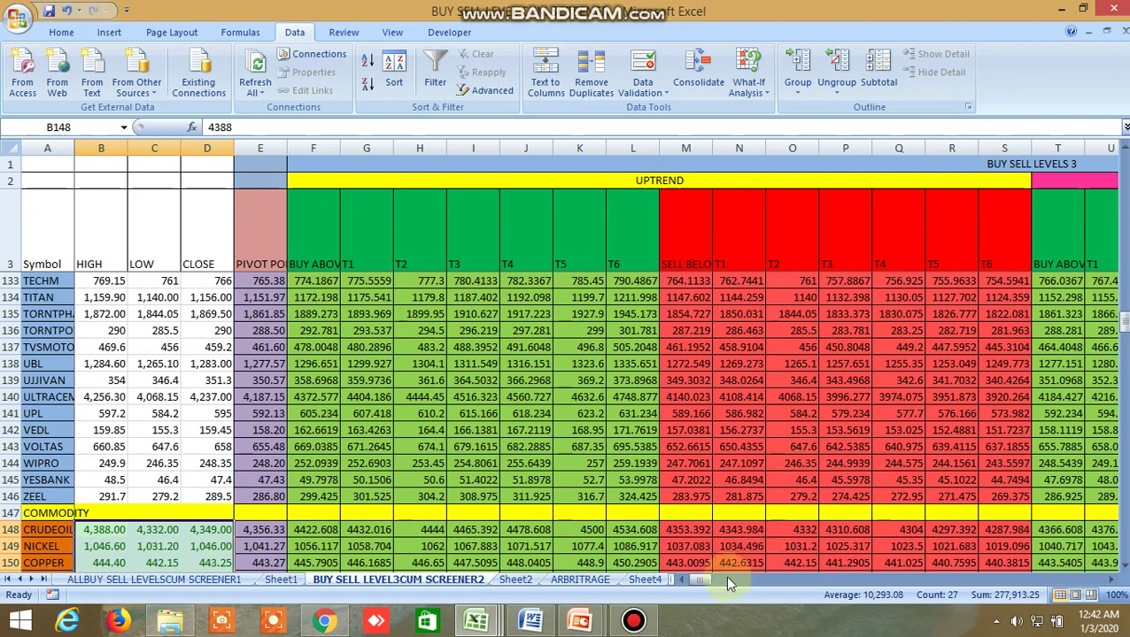
left_click(673, 180)
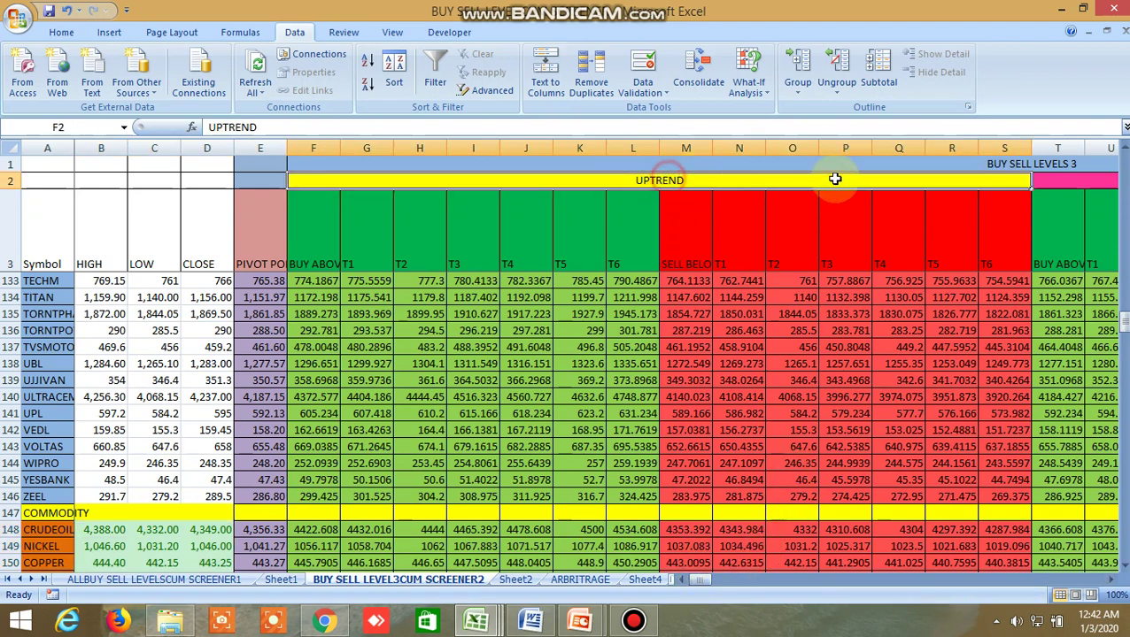
left_click(1049, 177)
left_click(549, 181)
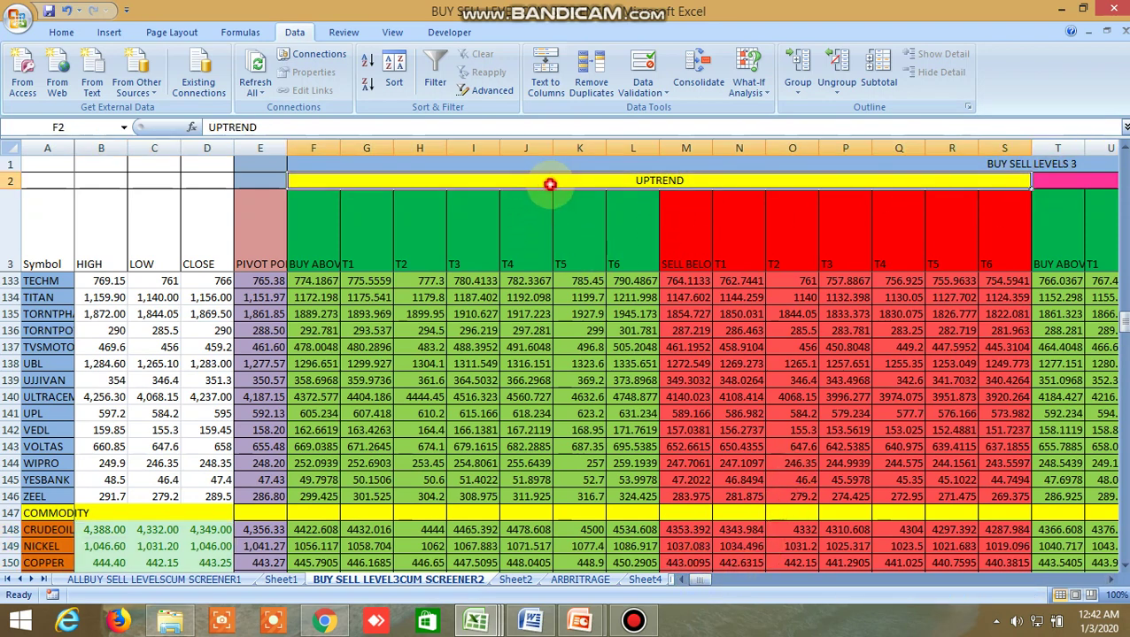
mouse_move(701, 580)
left_mouse_down()
mouse_move(726, 592)
mouse_move(719, 586)
left_mouse_up()
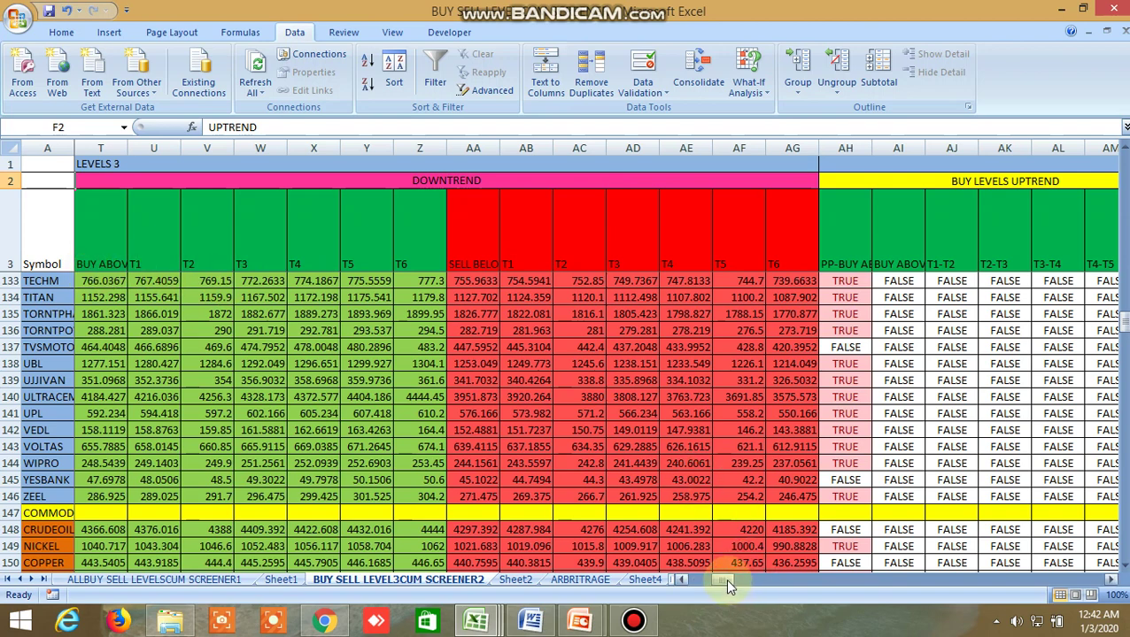
left_click_drag(724, 585, 671, 581)
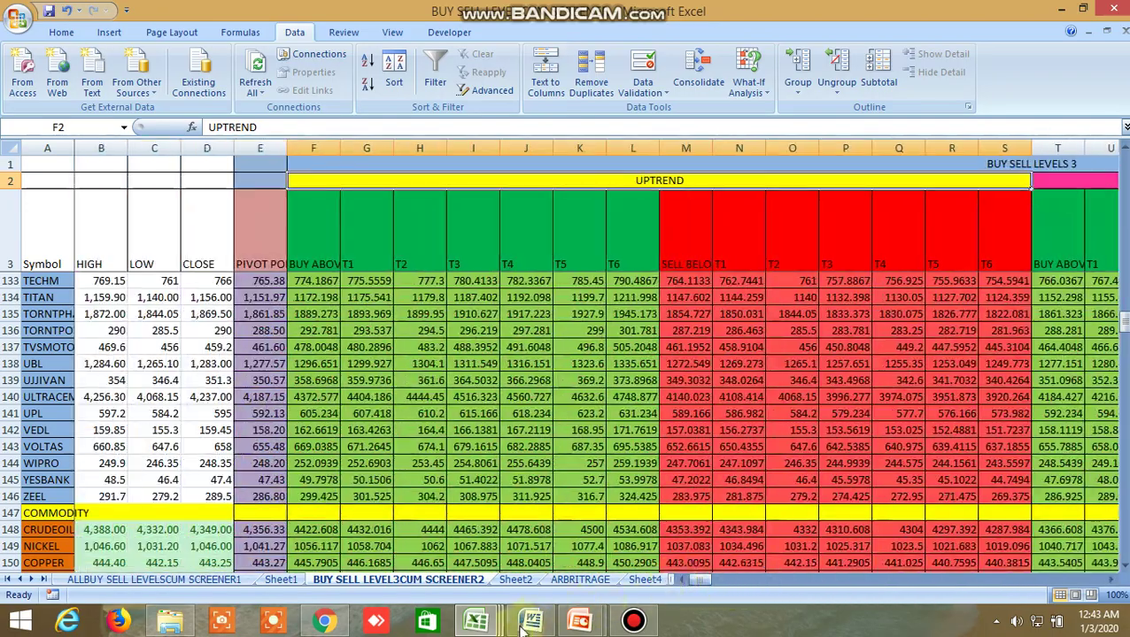
View the spot versus future data on the ARBRITRAGE sheet and the stock pairs on the CORRELATION PAIR TRADING sheet
left_click(590, 582)
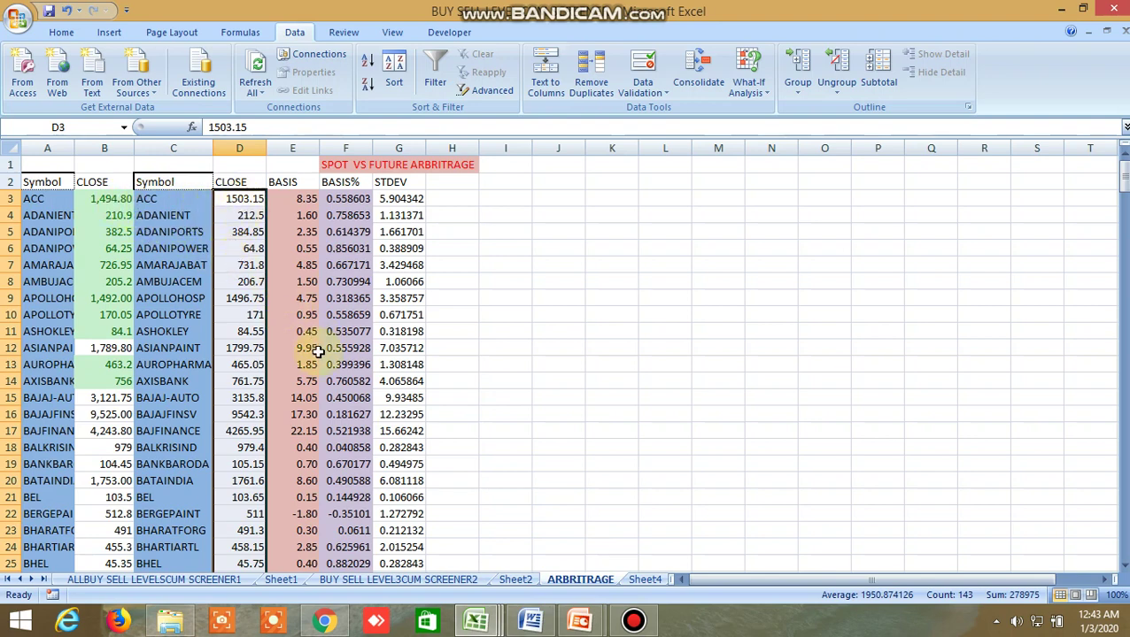
left_click(647, 580)
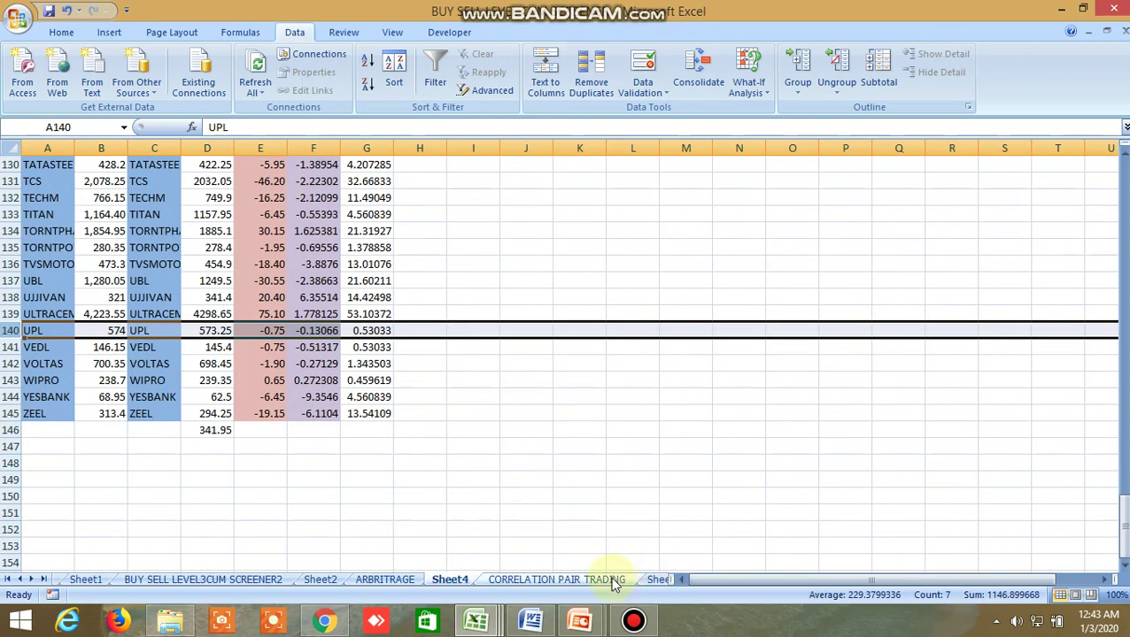
left_click(607, 580)
scroll(686, 514, "up", 4)
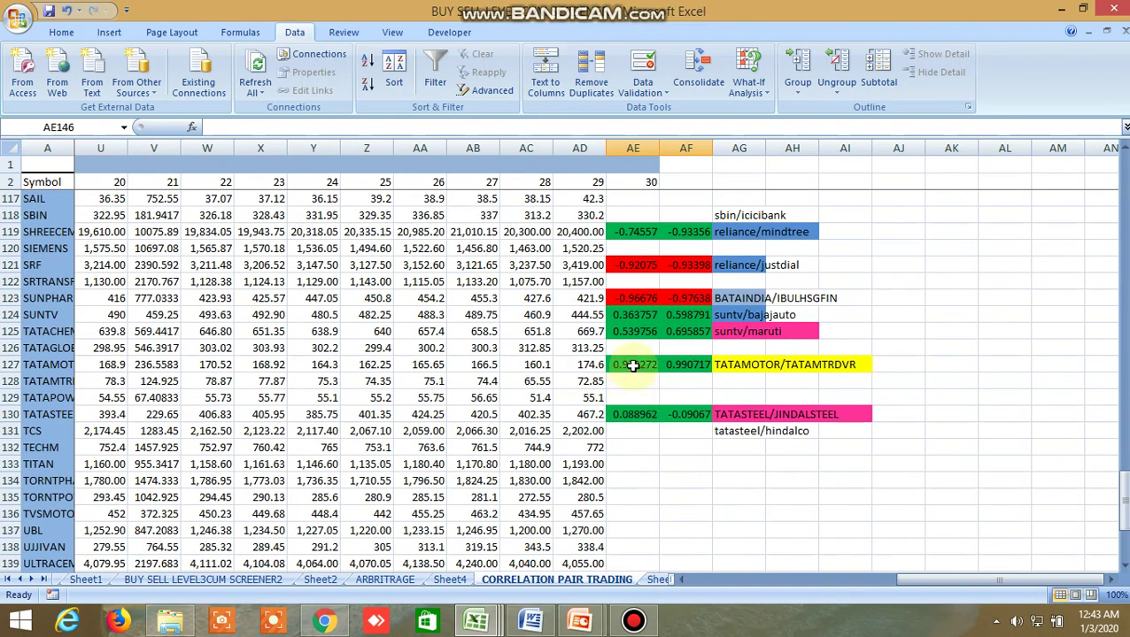
scroll(642, 324, "up", 2)
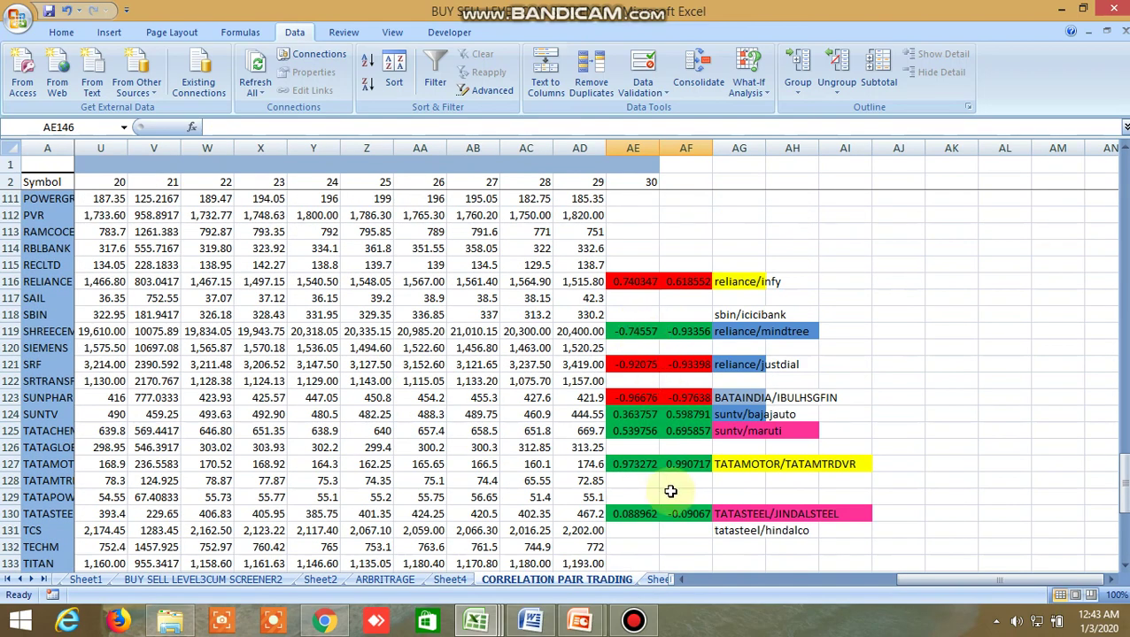
scroll(653, 462, "up", 14)
scroll(653, 462, "up", 20)
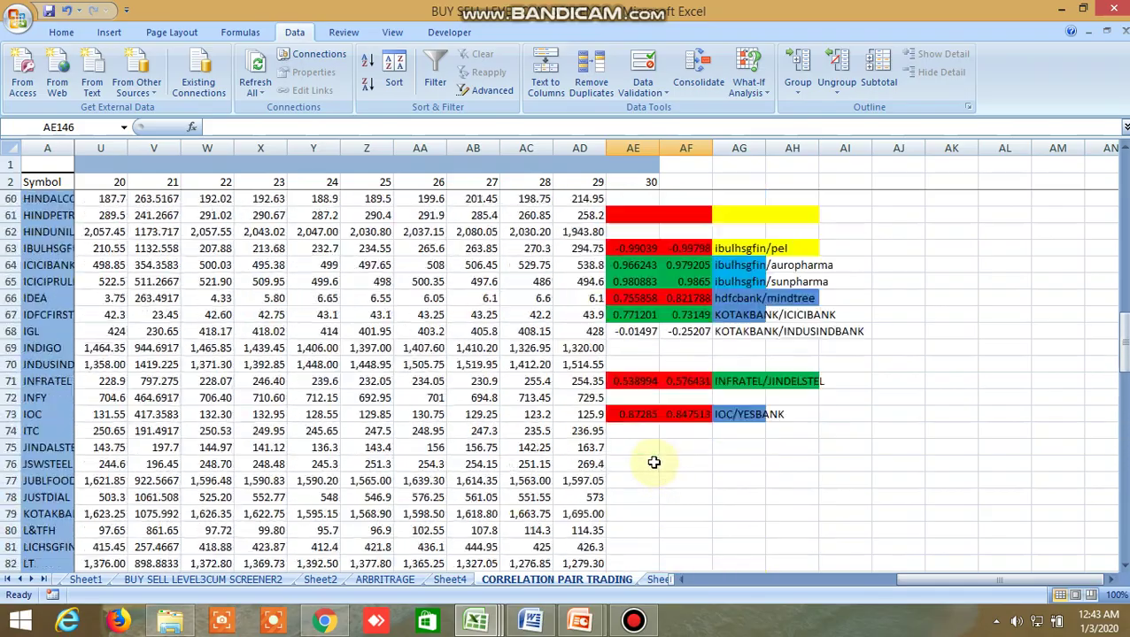
Open the INSIDE THE BAR WITH NR7 sheet and view its daily price columns
left_click(659, 579)
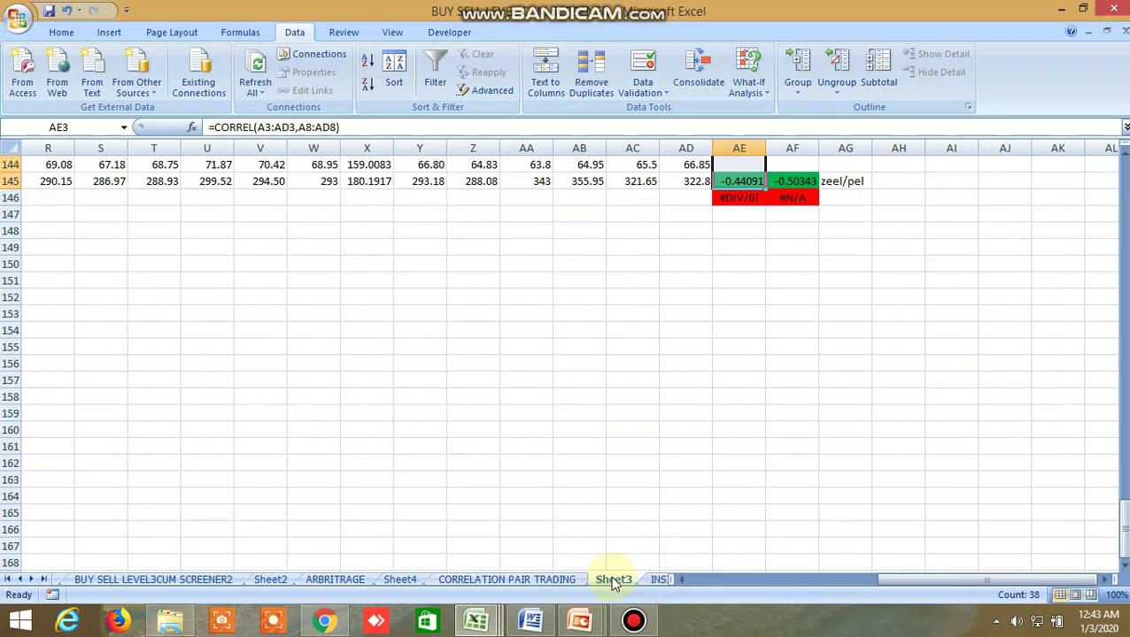
left_click(663, 580)
left_click_drag(713, 581, 686, 586)
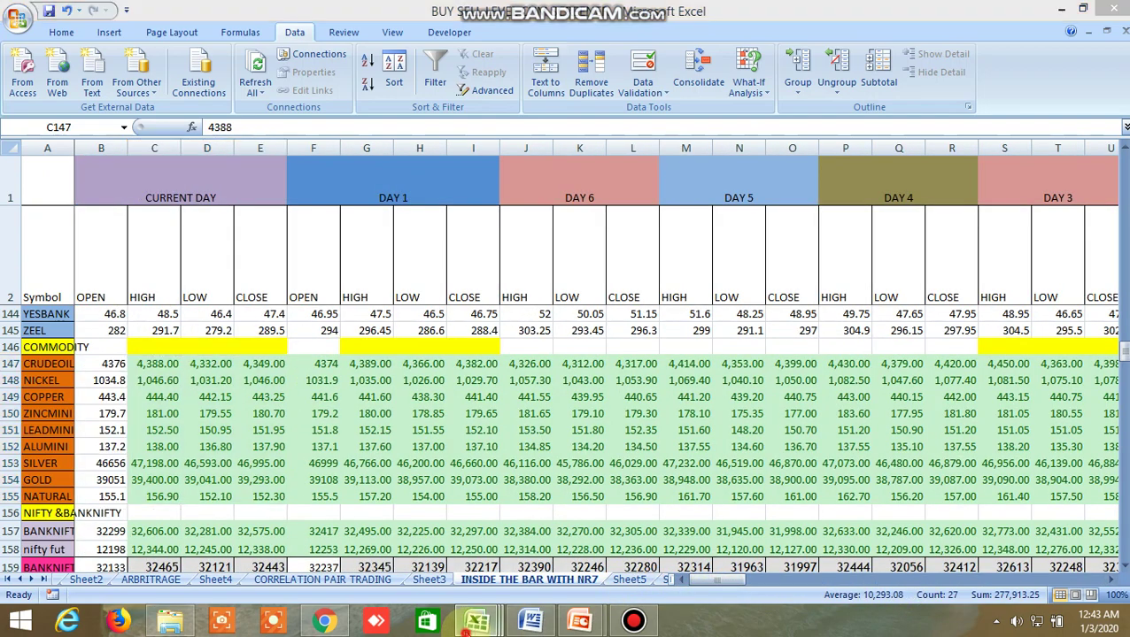
Switch to the BUY SELL LEVEL 3 workbook and examine its levels from the first symbols across to the HLCC/4 columns
mouse_move(469, 625)
left_click(265, 541)
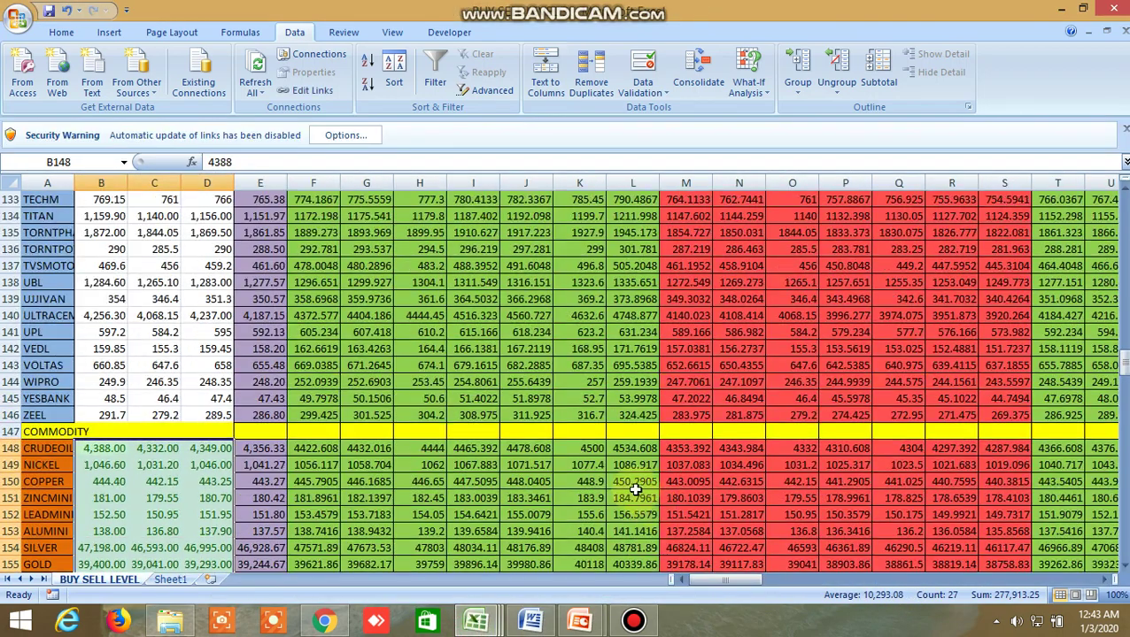
scroll(636, 489, "up", 20)
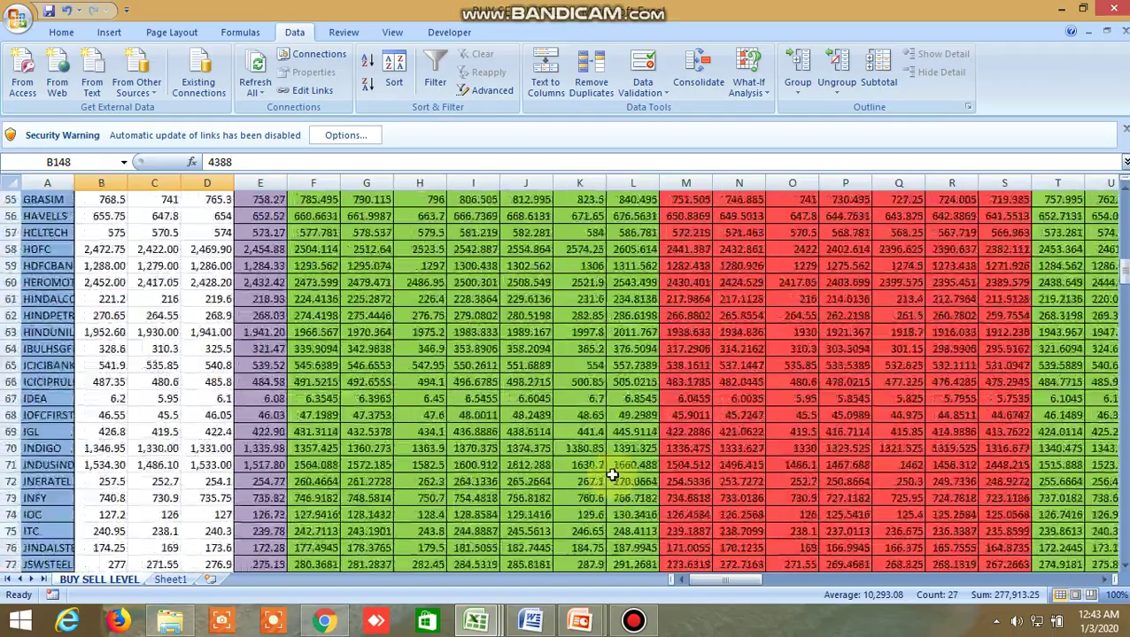
scroll(612, 476, "up", 18)
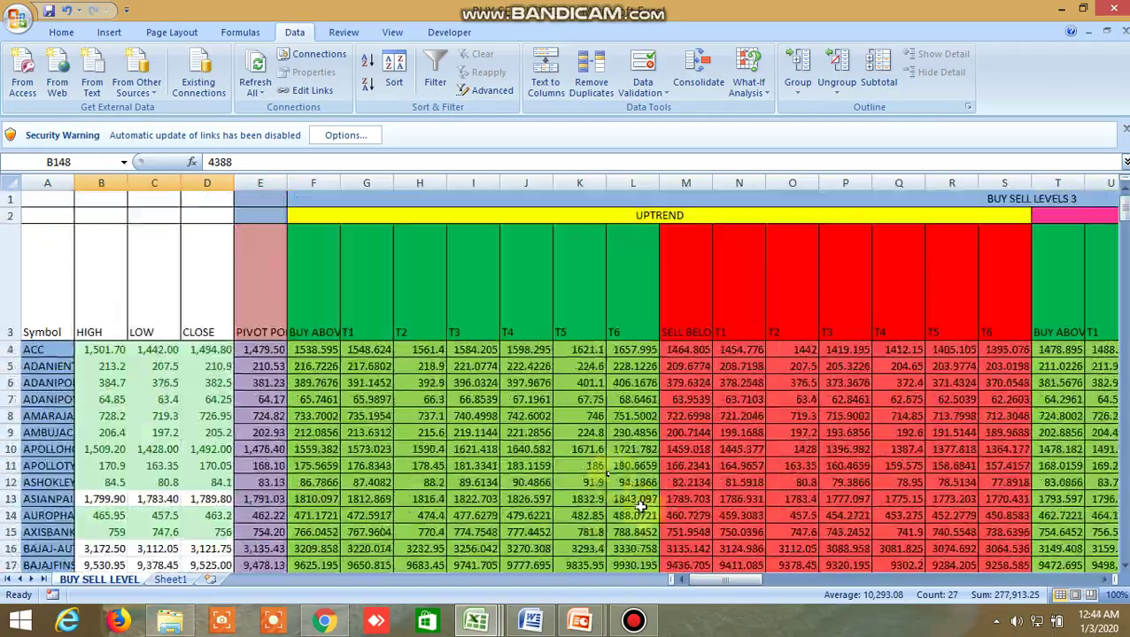
left_click_drag(734, 579, 1072, 574)
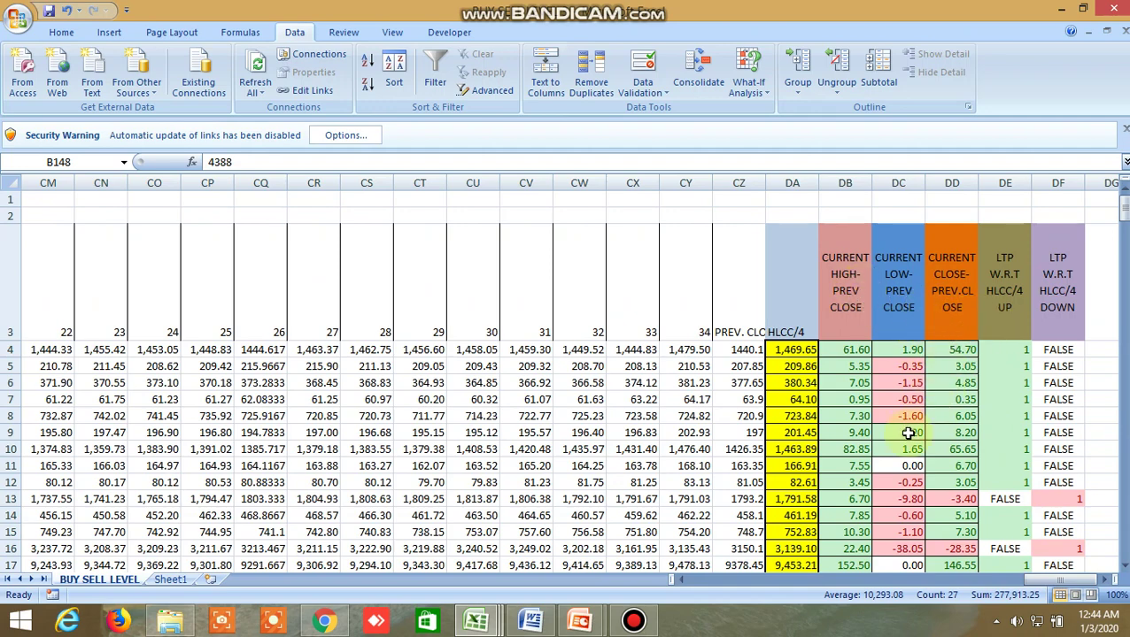
scroll(907, 432, "down", 2)
scroll(907, 433, "up", 2)
left_click_drag(1047, 584, 675, 587)
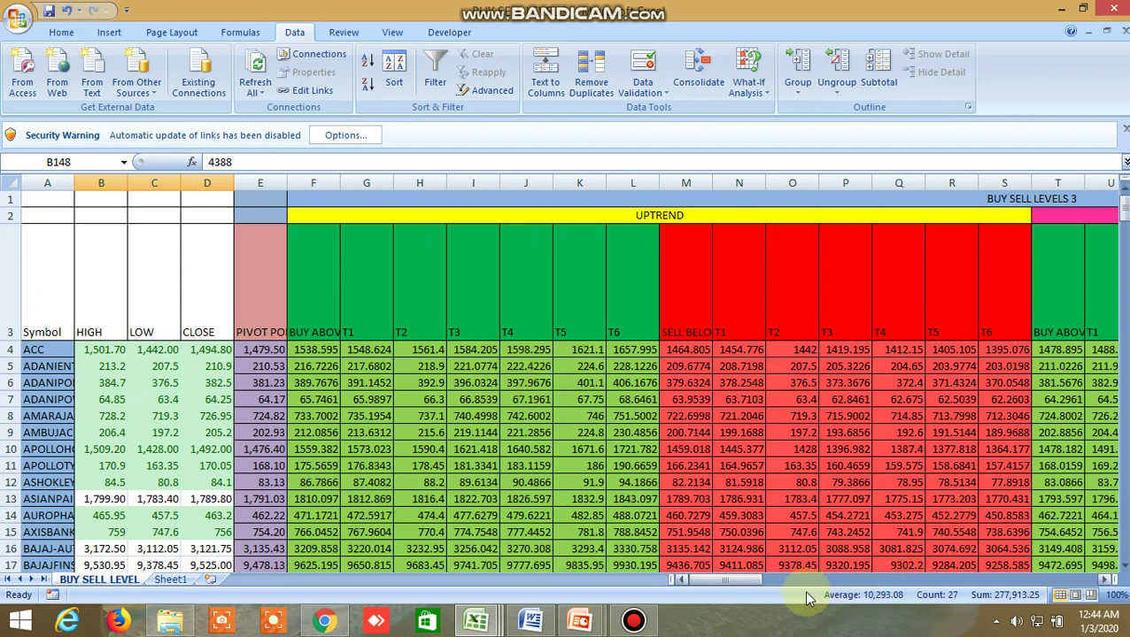
mouse_move(751, 582)
left_mouse_down()
mouse_move(763, 579)
mouse_move(731, 584)
left_mouse_up()
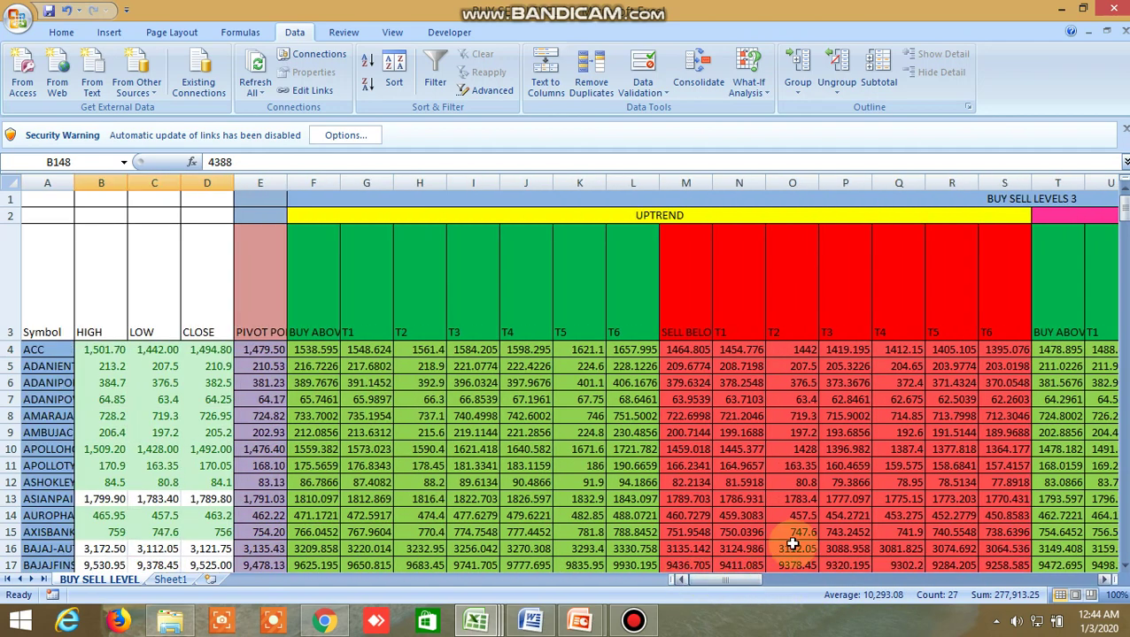
Return to the BUY SELL LEVEL CUM SCREENER workbook and view the first symbols on the INSIDE THE BAR WITH NR7 sheet
mouse_move(477, 619)
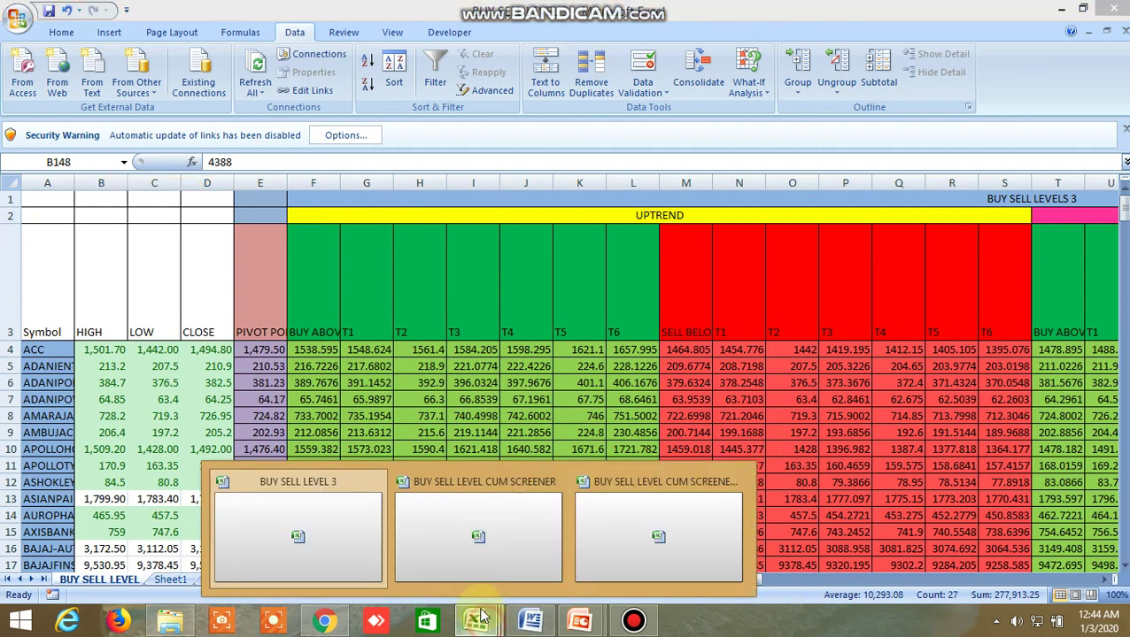
left_click(484, 533)
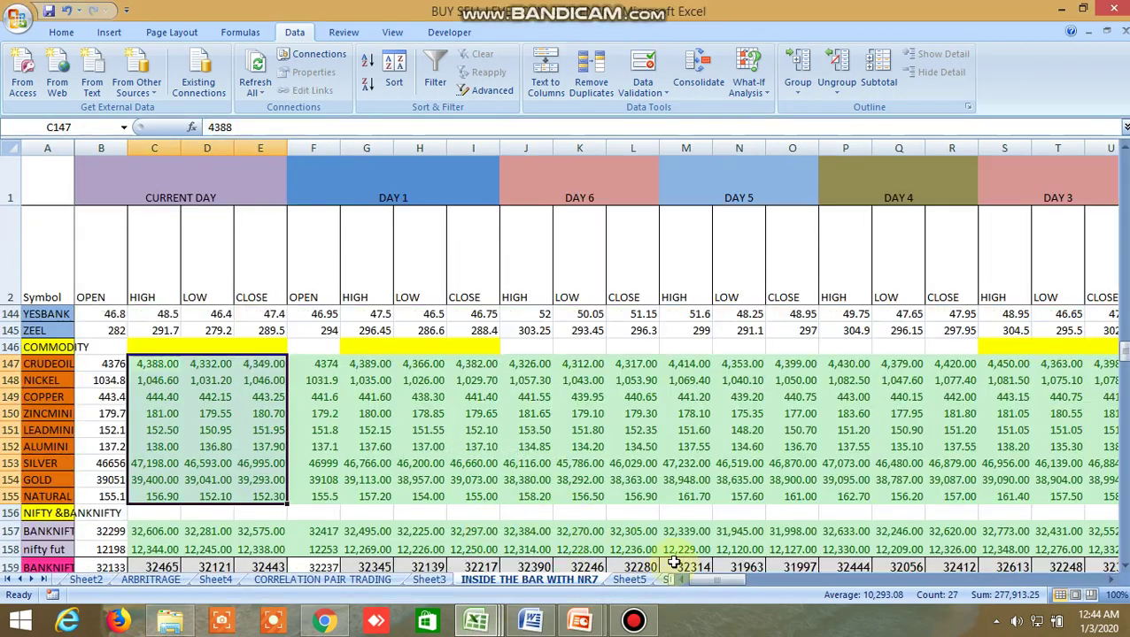
scroll(625, 547, "up", 15)
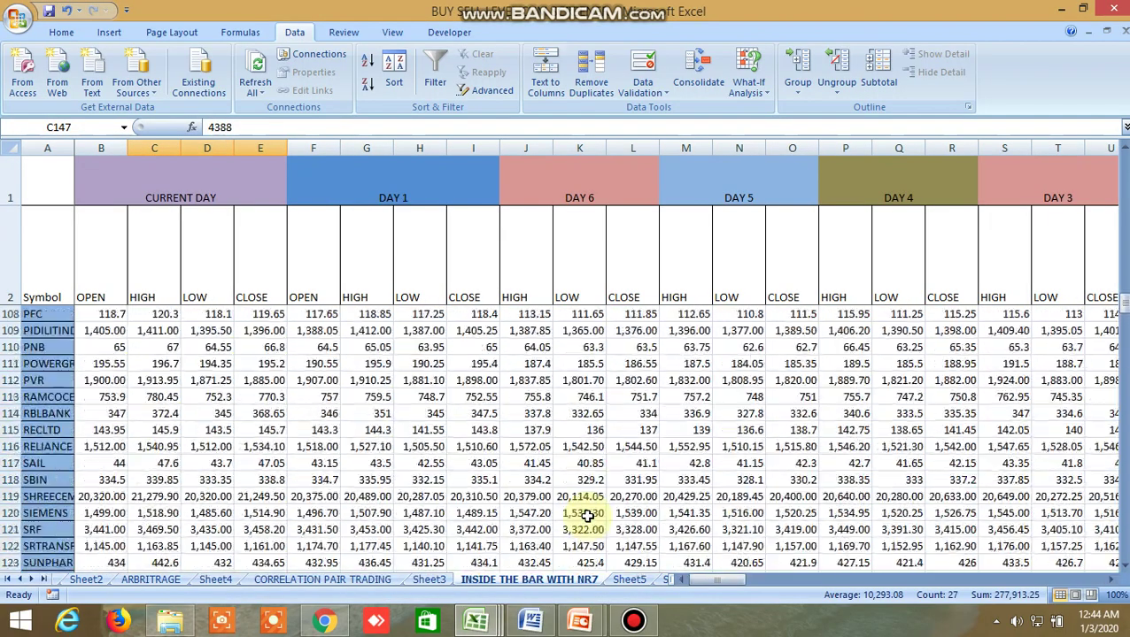
scroll(587, 515, "up", 20)
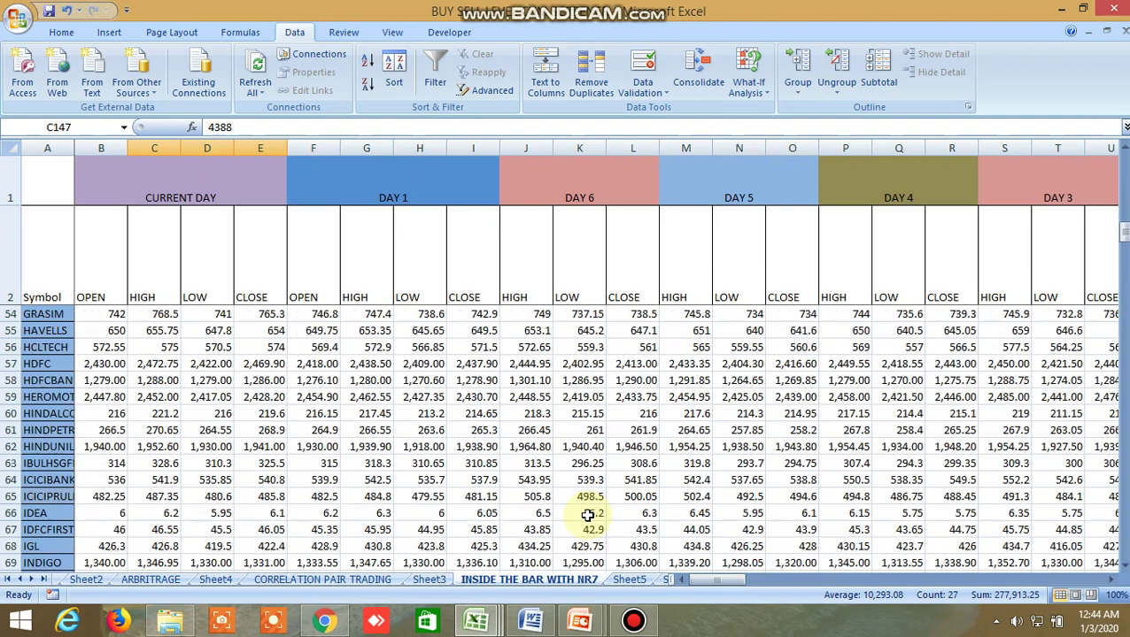
scroll(587, 515, "up", 9)
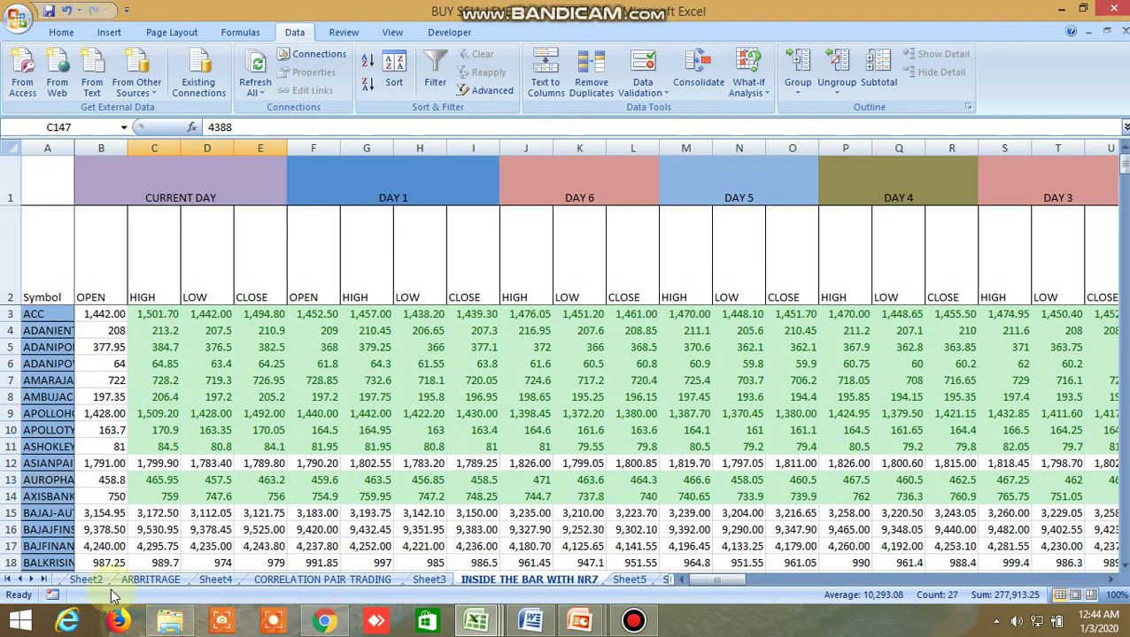
Open the ALLBUY SELL LEVELSCUM SCREENER1 sheet and examine the CLOSE, BUY ABOVE and target columns of the filtered stocks
left_click(20, 580)
left_click(19, 580)
left_click(19, 580)
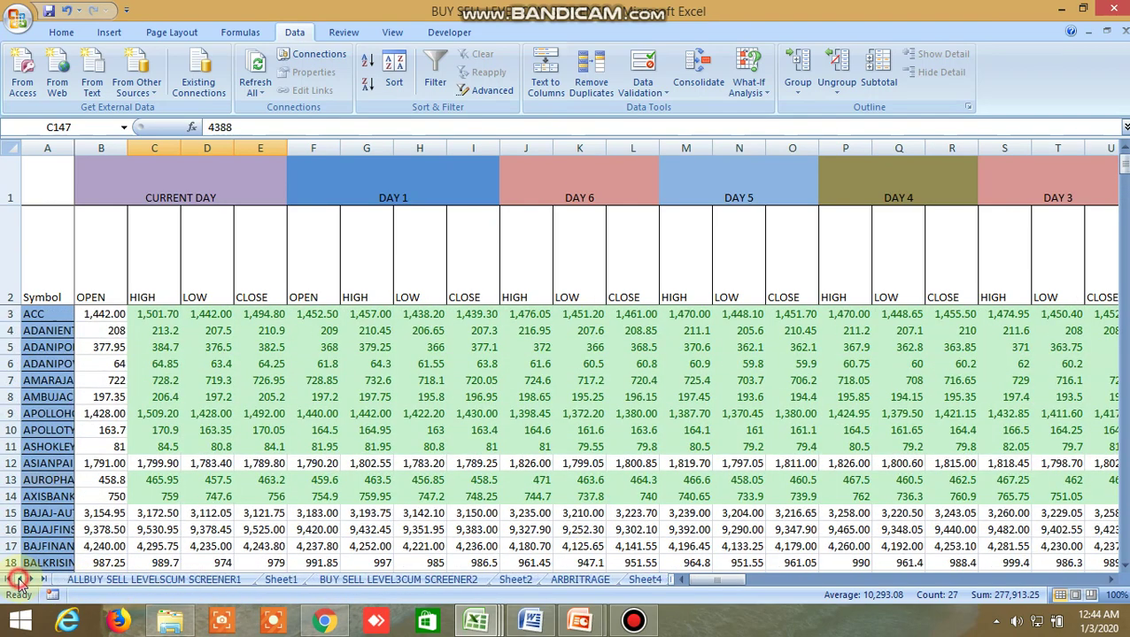
left_click(80, 579)
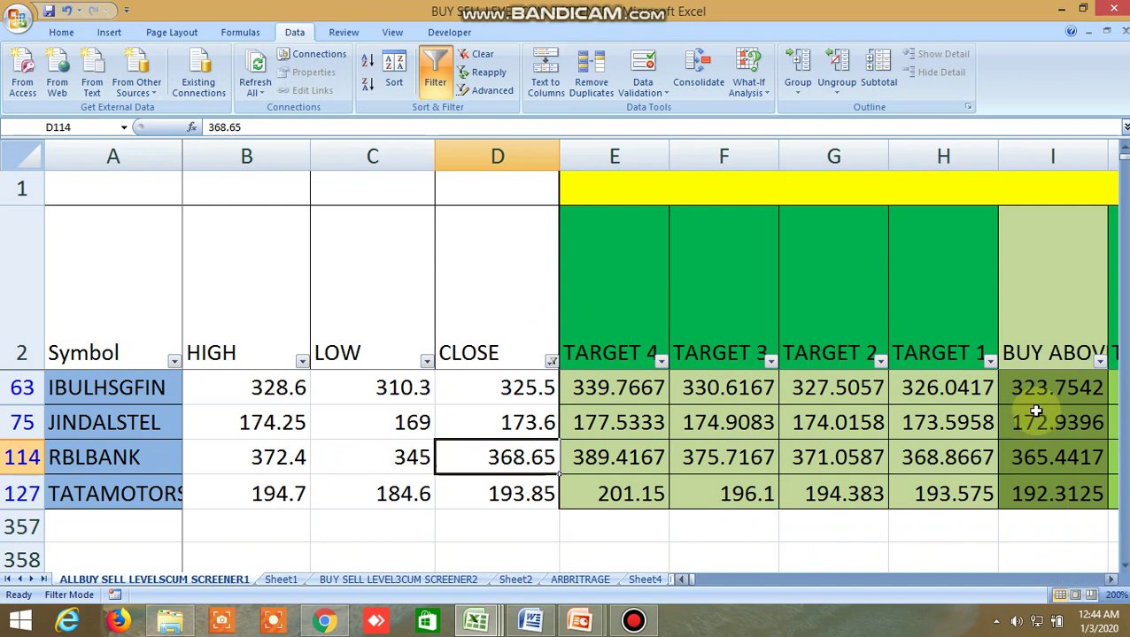
left_click(1112, 583)
left_click(1112, 583)
left_click(1112, 582)
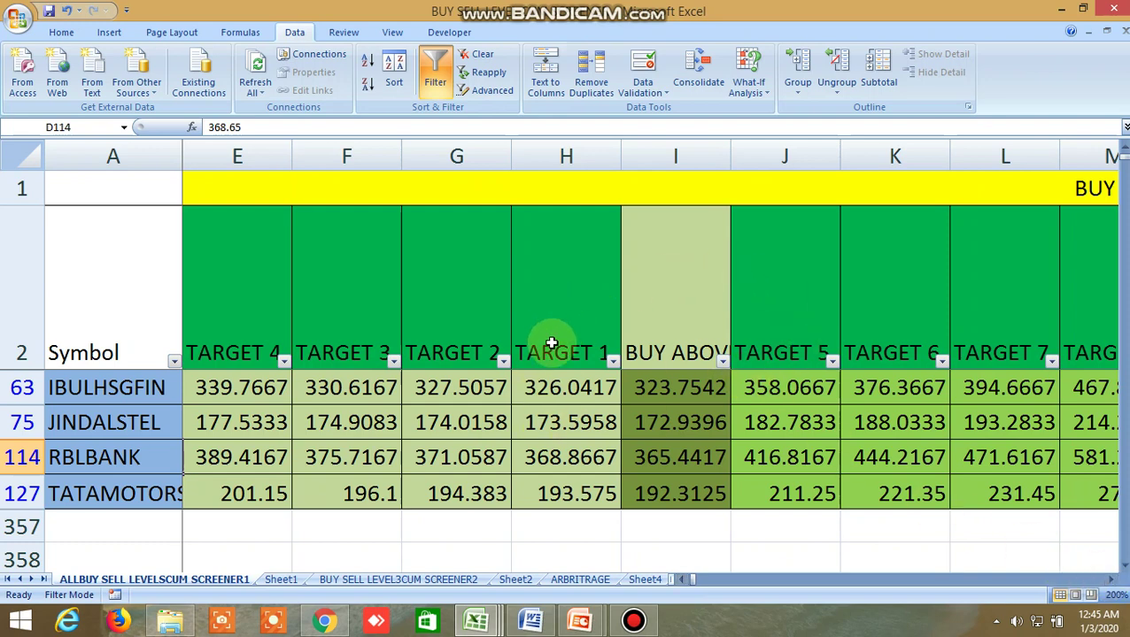
left_click(684, 579)
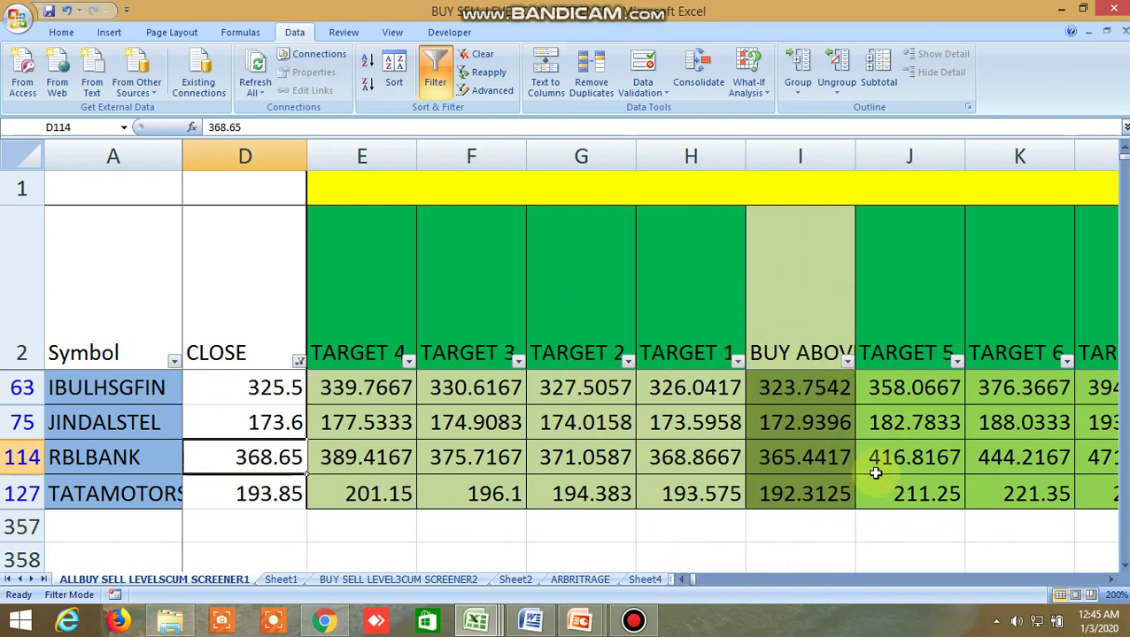
Point out the BUY SELL LEVELS 1 title and its BUY ABOVE, TARGET 1, TARGET 4 and TARGET 5 buy-side headings
left_click(1110, 580)
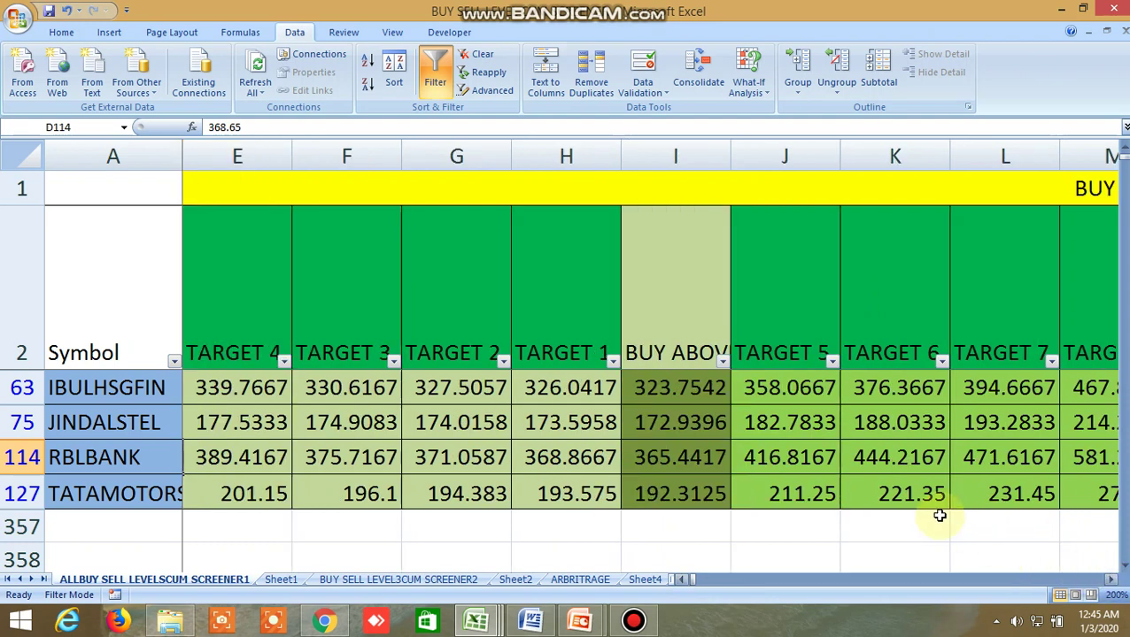
left_click(876, 187)
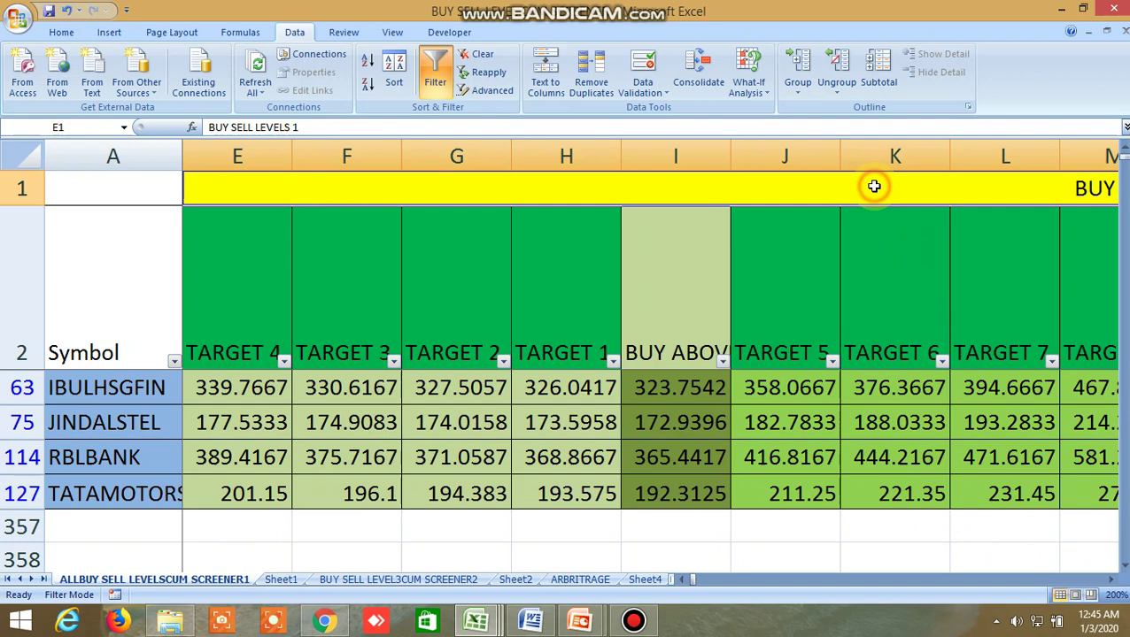
left_click(688, 321)
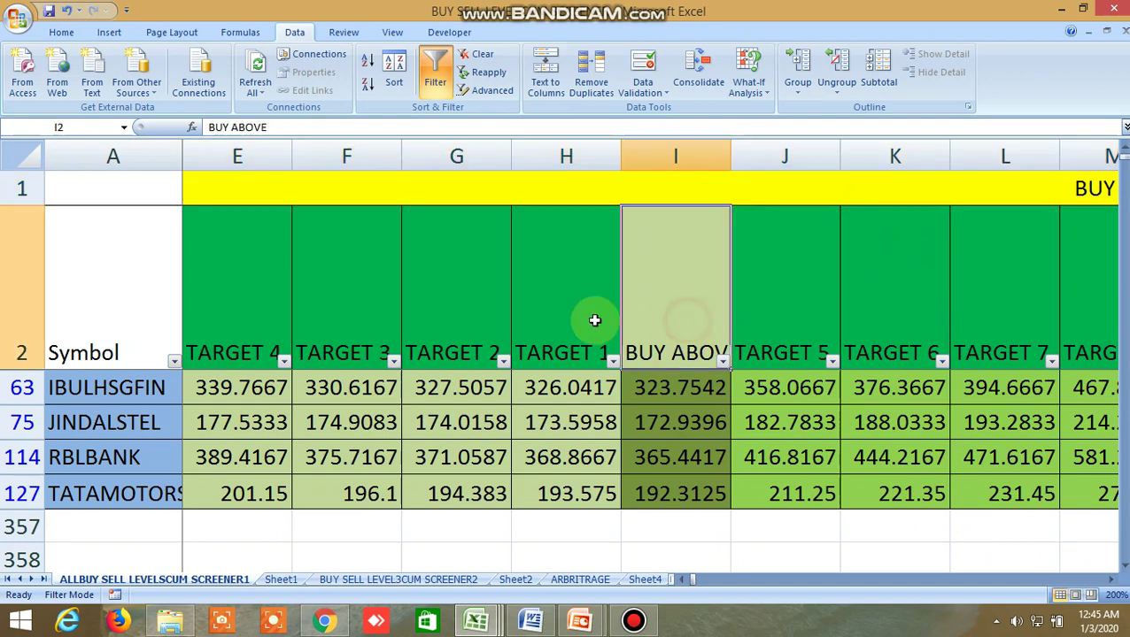
left_click(575, 314)
left_click(233, 311)
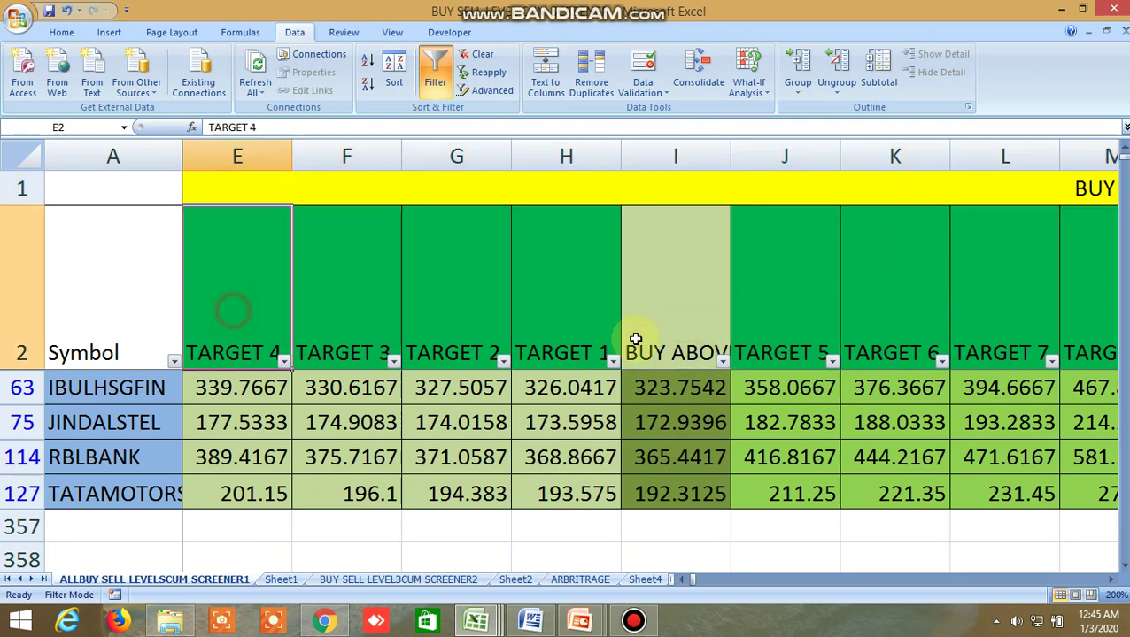
left_click(827, 319)
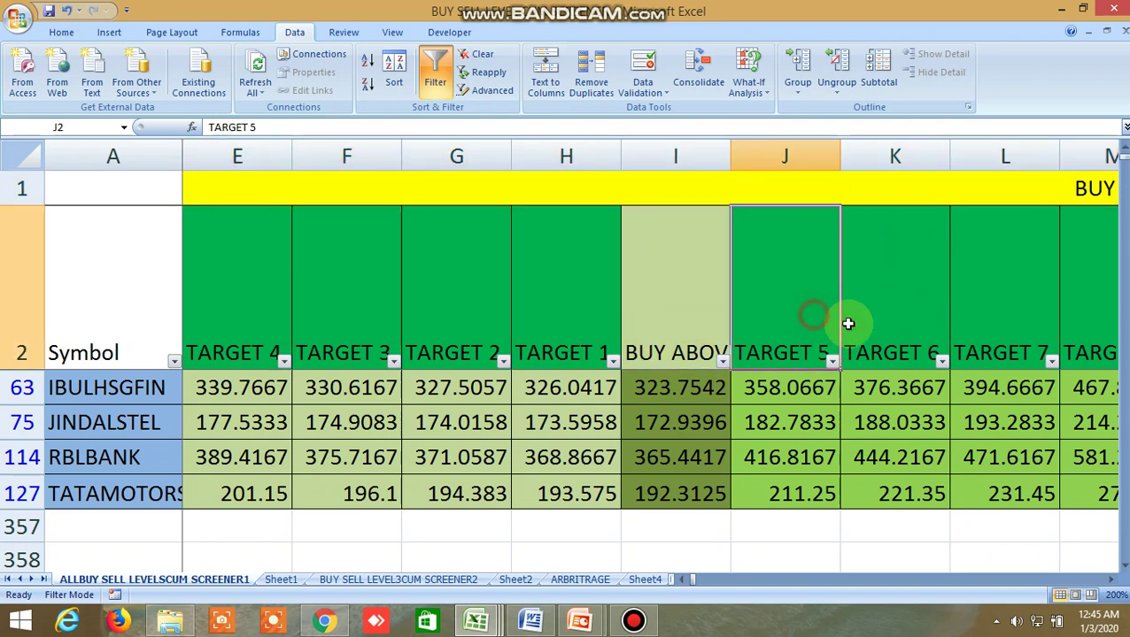
Examine the sell side of BUY SELL LEVELS 1, from the Sell below heading through TARGET 1 to TARGET 4
left_click(1111, 579)
left_click(1111, 579)
left_click(1111, 579)
left_click(1111, 579)
left_click(1111, 579)
left_click(1111, 579)
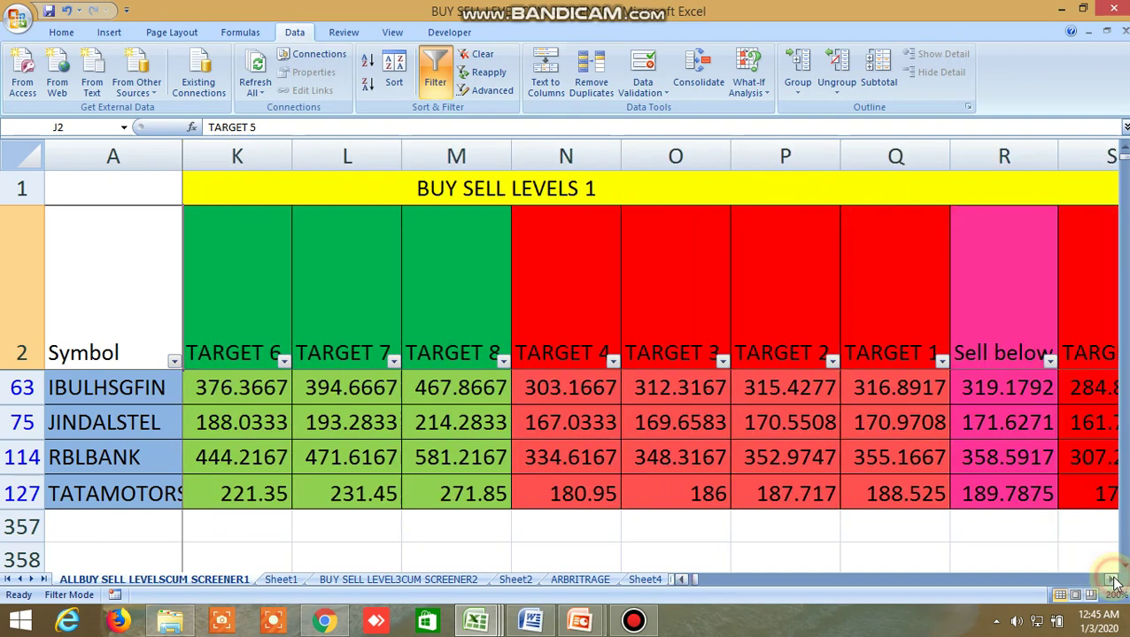
left_click(1111, 579)
left_click(899, 318)
left_click(787, 316)
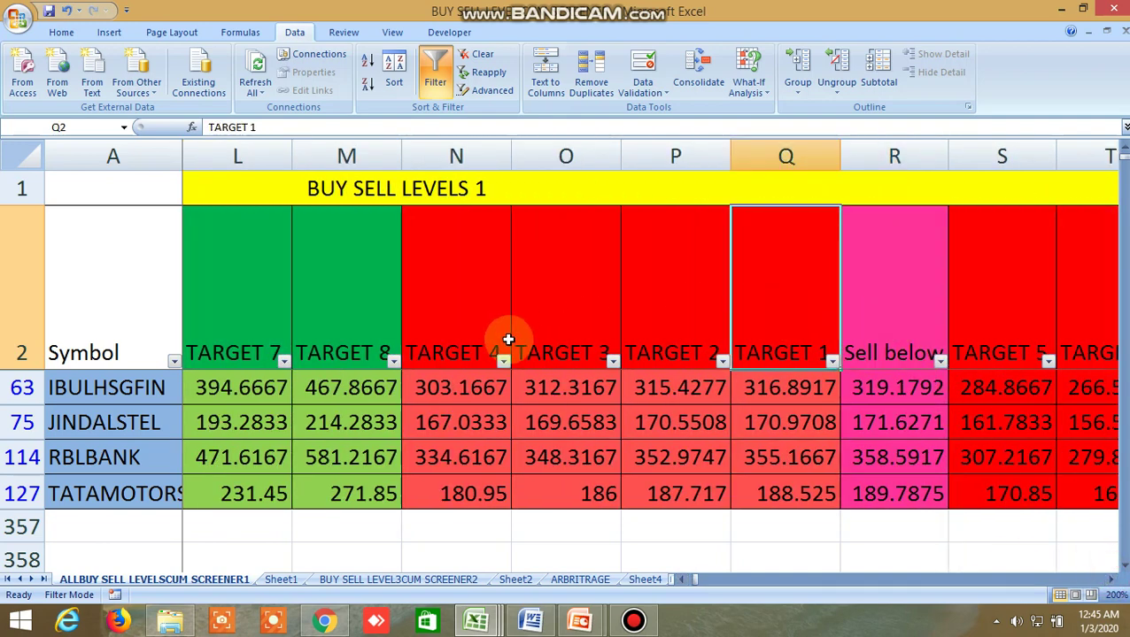
left_click(474, 321)
Examine the remaining sell targets of BUY SELL LEVELS 1, from TARGET 5 to Target 8
left_click(1031, 337)
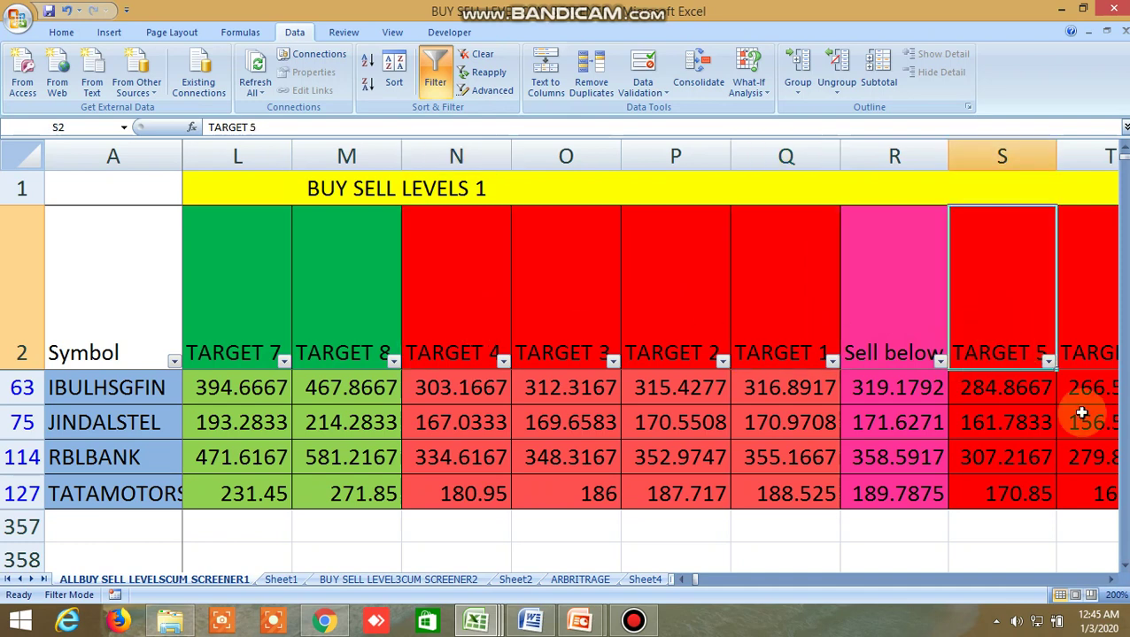
left_click(1111, 578)
left_click(1111, 579)
left_click(1111, 579)
left_click(987, 346)
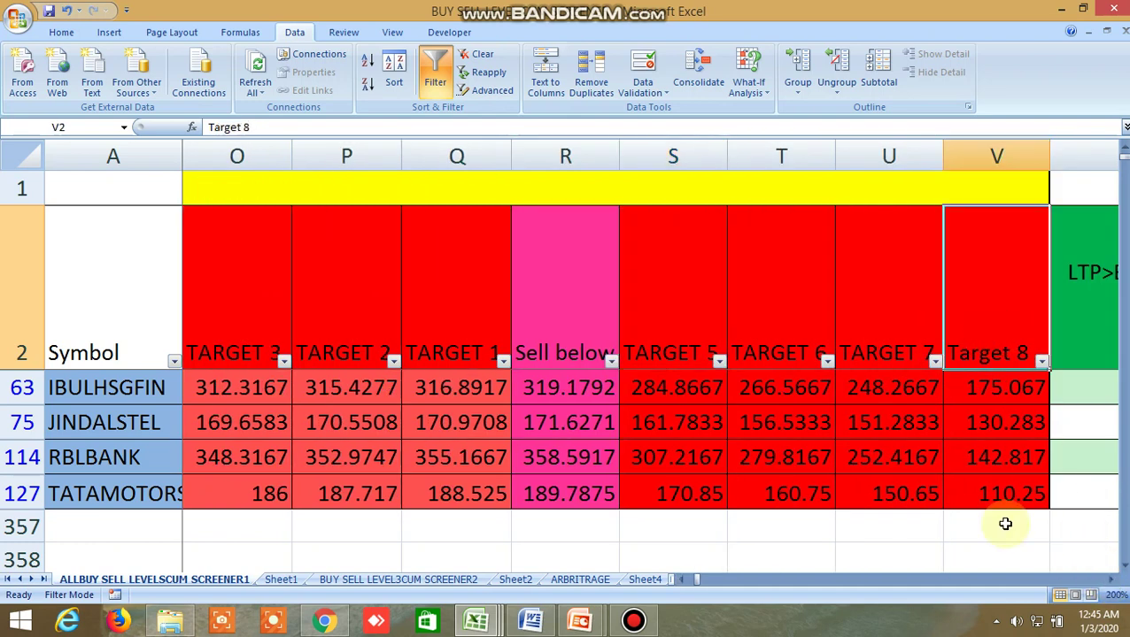
Go back to the CLOSE and BUY ABOVE columns and review the levels across to the columns comparing LTP with the buy targets
left_click_drag(681, 581, 684, 588)
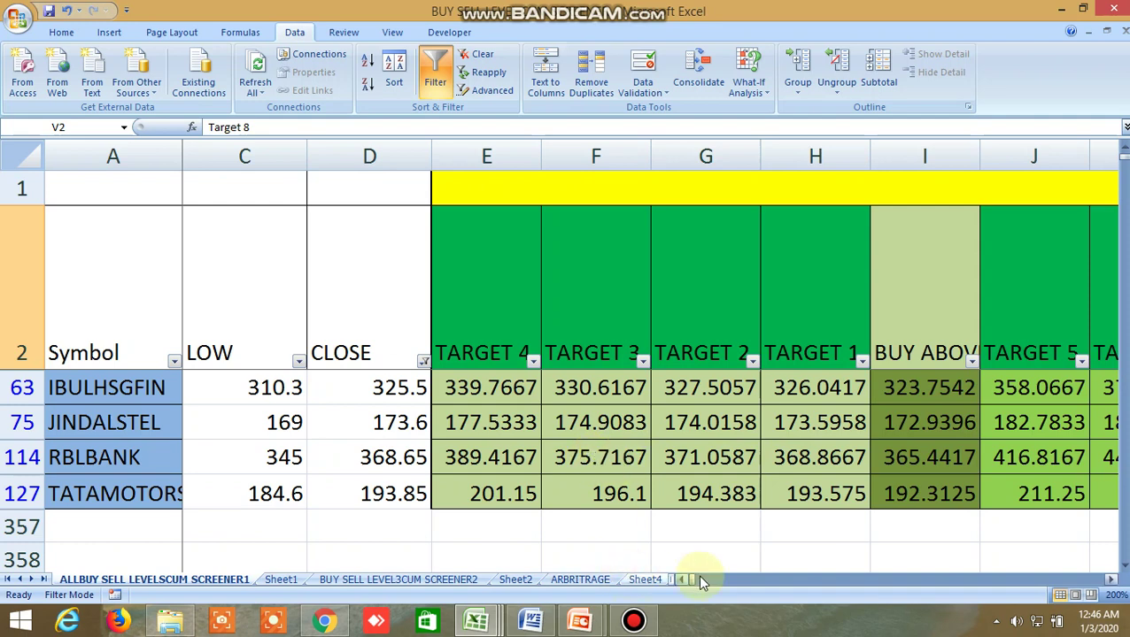
left_click(1112, 584)
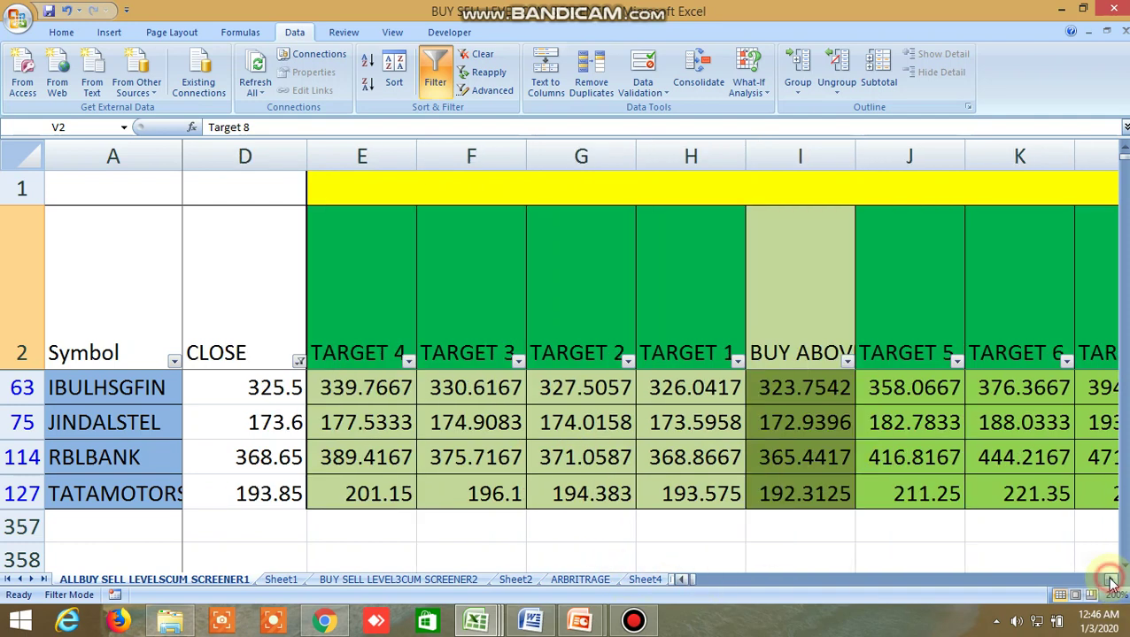
left_click(1112, 584)
left_click(1112, 584)
left_click(1112, 584)
left_click(1112, 585)
left_click(1112, 584)
left_click(1112, 585)
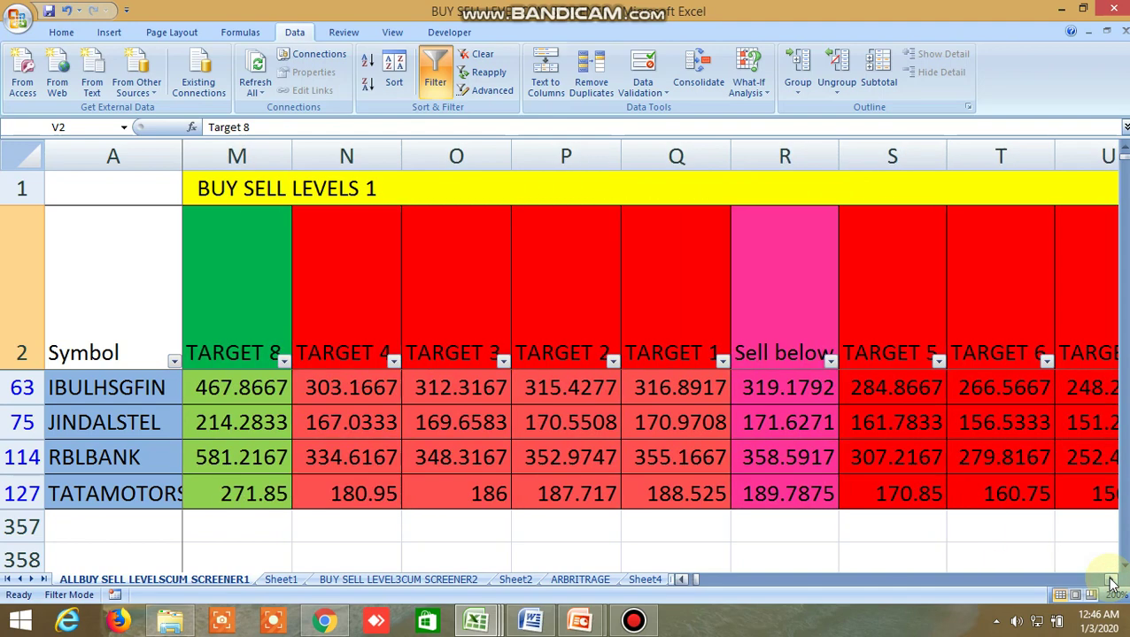
left_click(1112, 584)
left_click(1112, 584)
left_click(1112, 584)
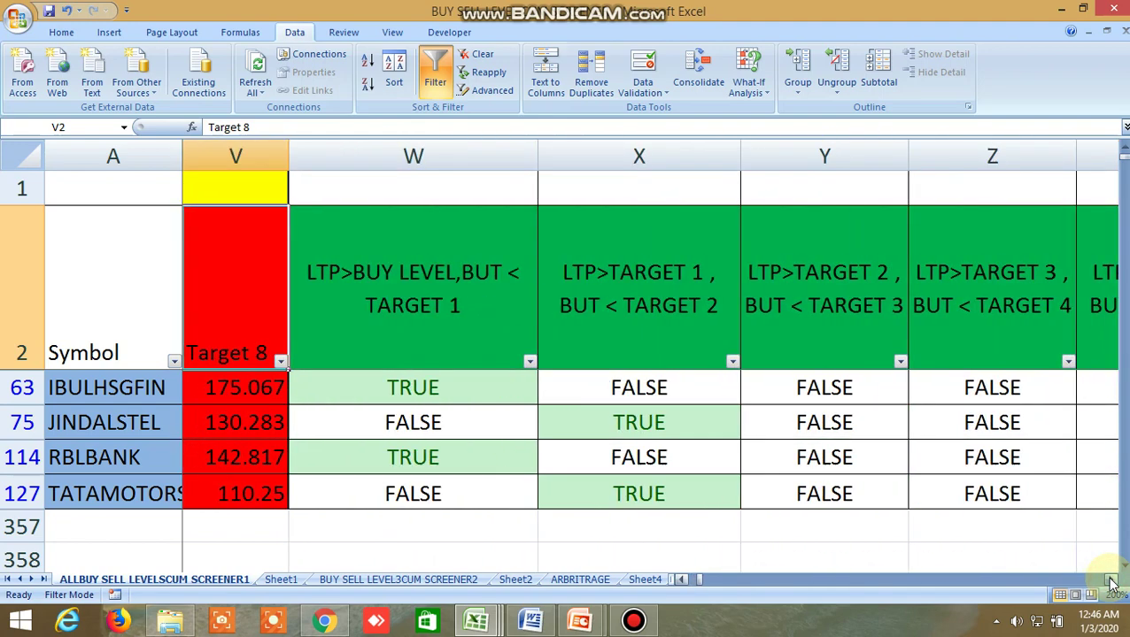
View the BUY SELL LEVELS 2 block with its buy and sell targets, through to the LTP>TP and LTP<TP columns
left_click(1112, 584)
left_click(1112, 585)
left_click(1112, 584)
left_click(1112, 585)
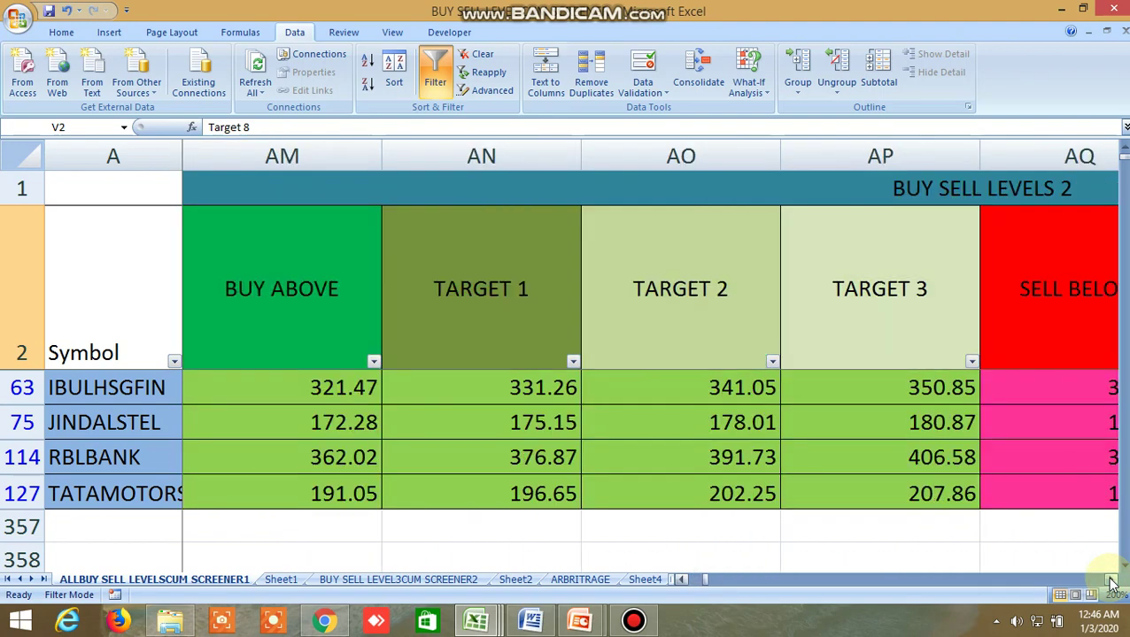
left_click(1111, 584)
left_click(1112, 585)
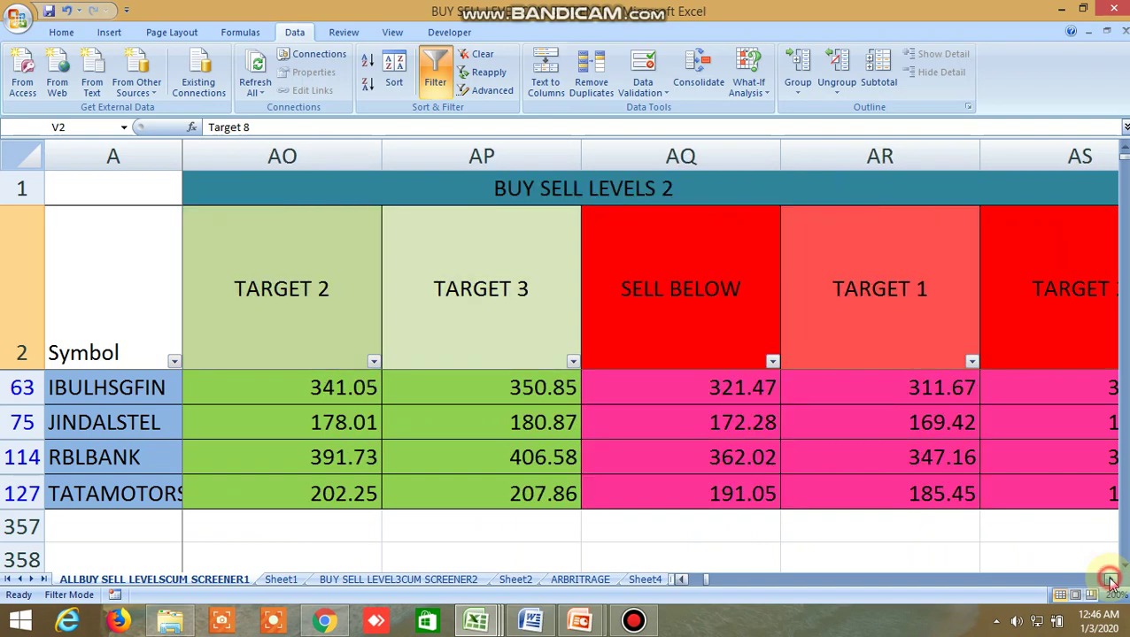
left_click(1111, 584)
left_click(1112, 584)
left_click(1111, 584)
left_click(1112, 584)
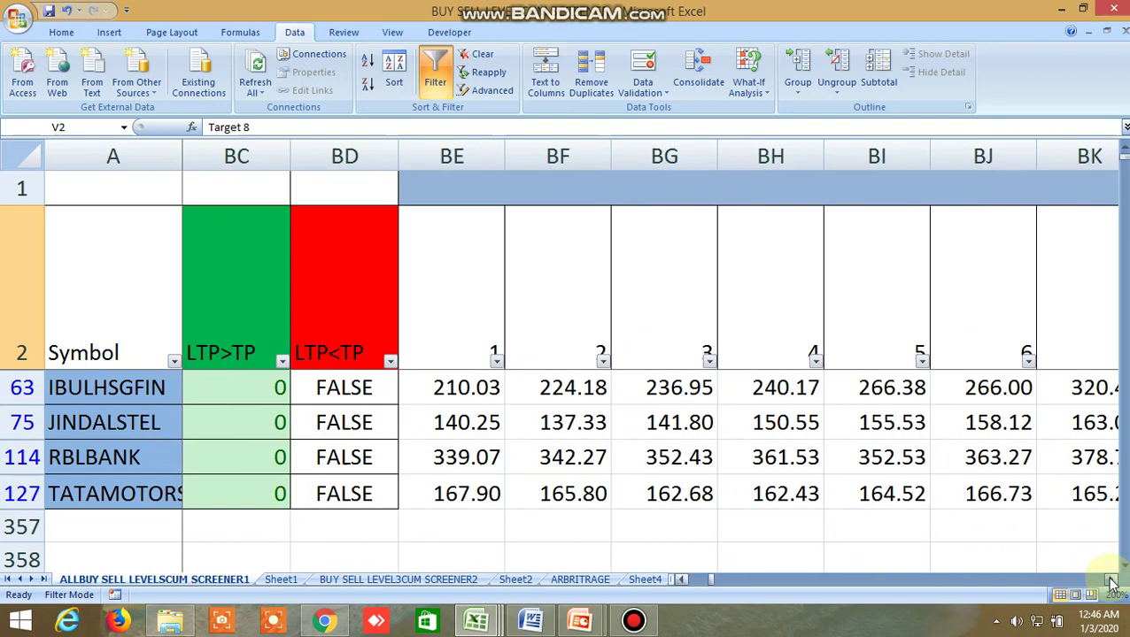
View the MA, EMA and DEMA columns and continue to the NORMDIST 15 and NORMDIST 5 columns
left_click(1112, 584)
left_click(1112, 584)
left_click(1111, 584)
left_click(1111, 584)
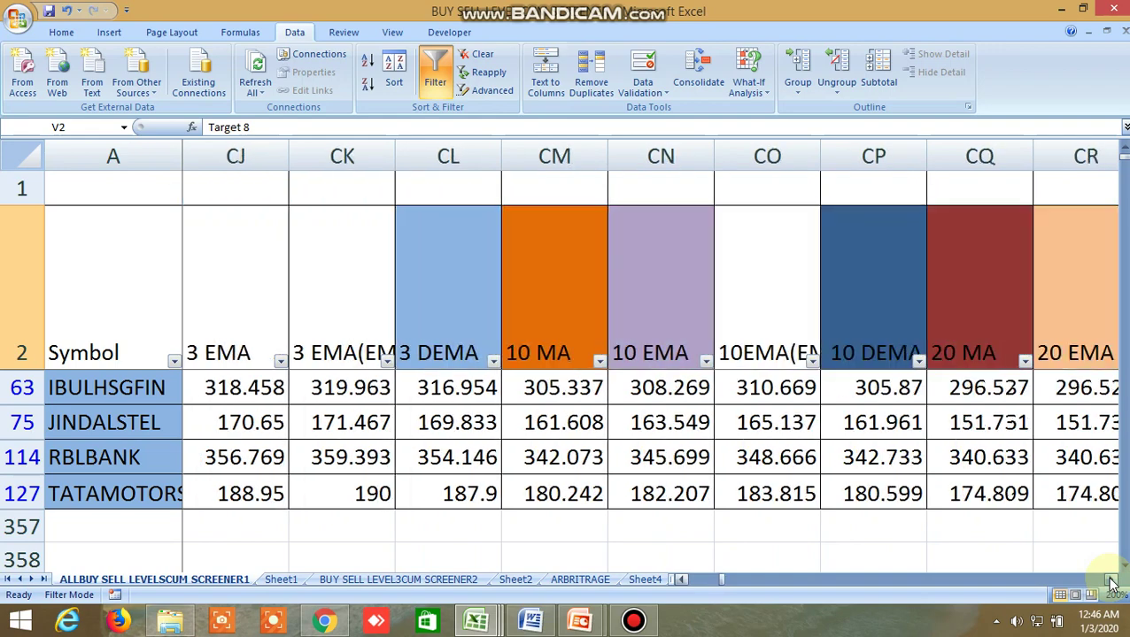
left_click(1112, 584)
left_click(1112, 584)
left_click(1111, 585)
left_click(1112, 585)
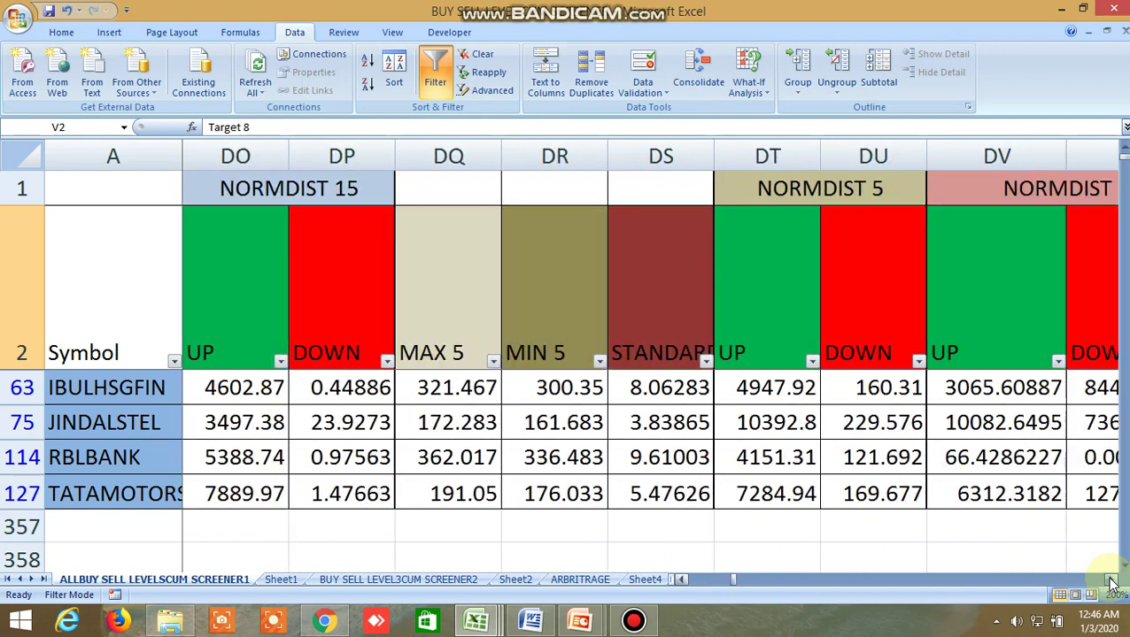
View the EMA 5-8-13 CROSSOVER columns and the R1 to R7 levels of BUY SELL LEVELS 3
left_click(1112, 584)
left_click(1112, 584)
left_click(1112, 584)
left_click(1112, 584)
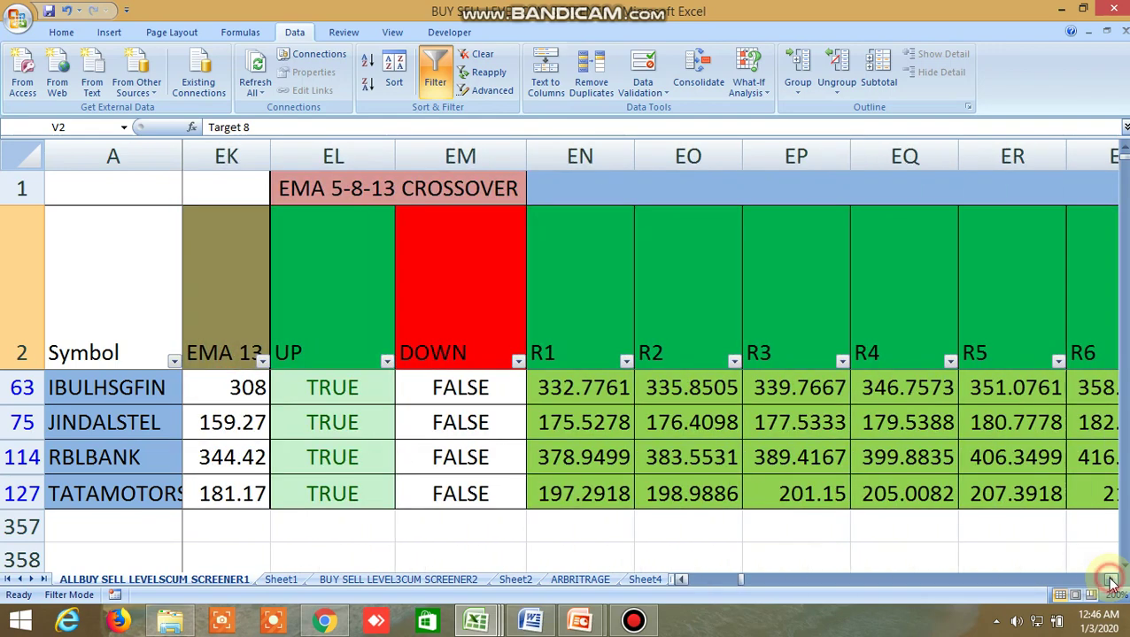
left_click(1112, 584)
left_click(1112, 580)
left_click(1112, 581)
left_click(1112, 581)
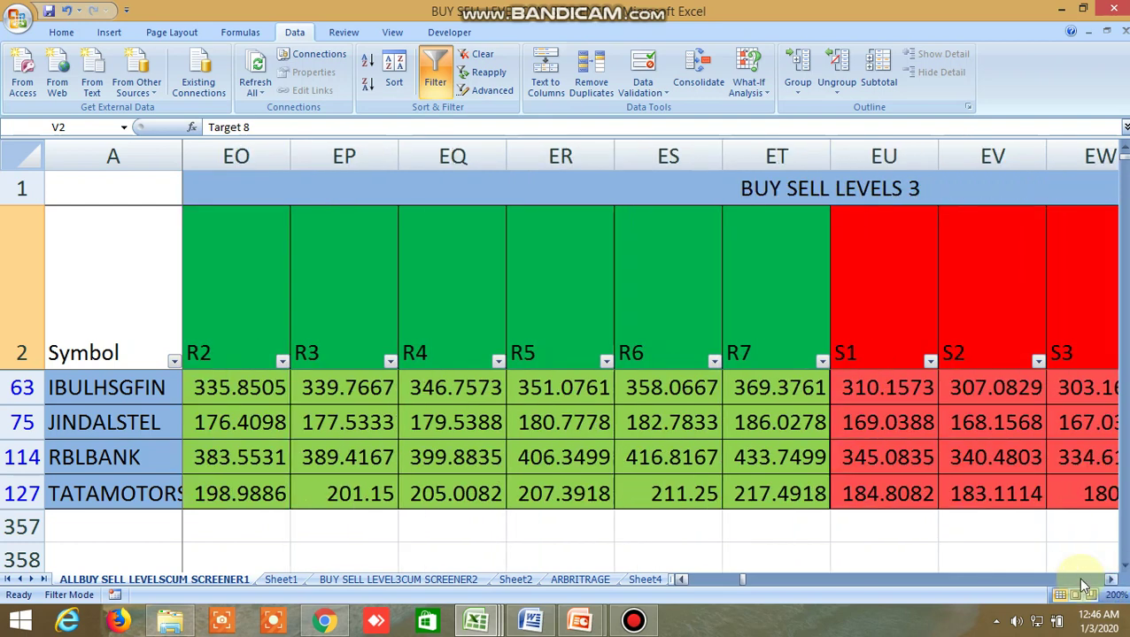
left_click(681, 580)
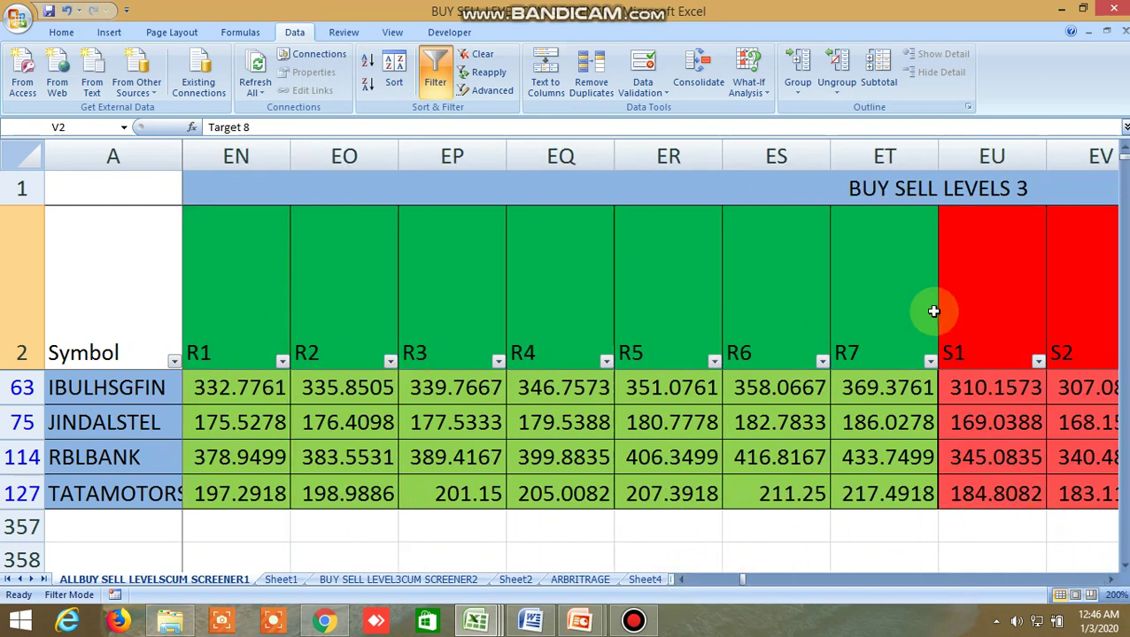
Examine the S1 to S7 support levels of BUY SELL LEVELS 3
left_click(1112, 580)
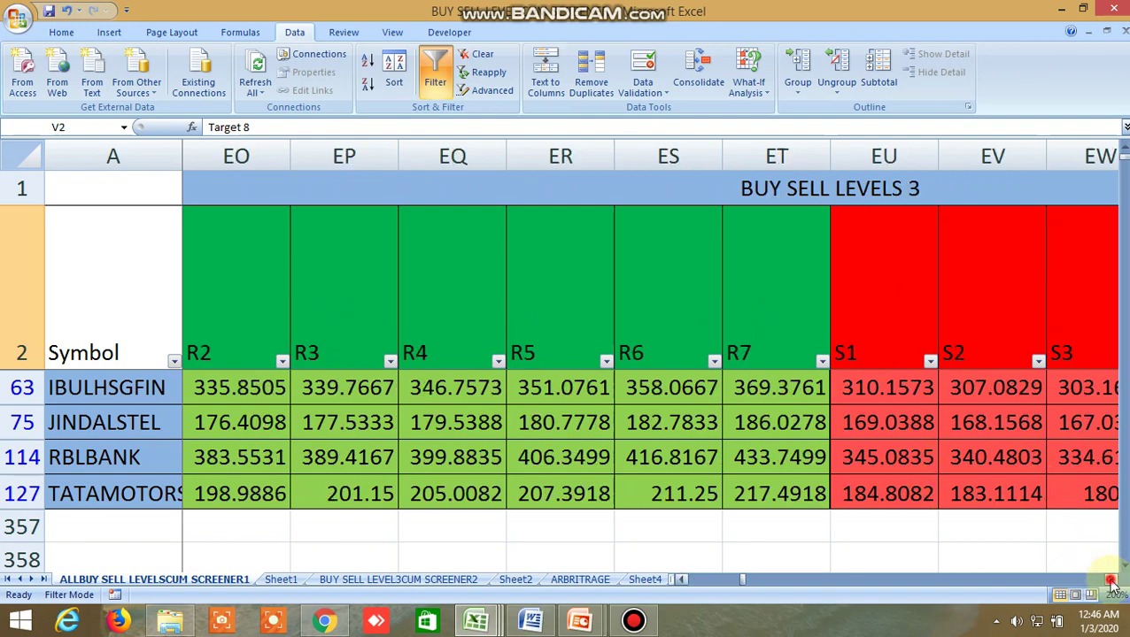
left_click(1112, 580)
left_click(1112, 581)
left_click(1112, 581)
left_click(1112, 581)
left_click(1112, 580)
left_click(1112, 581)
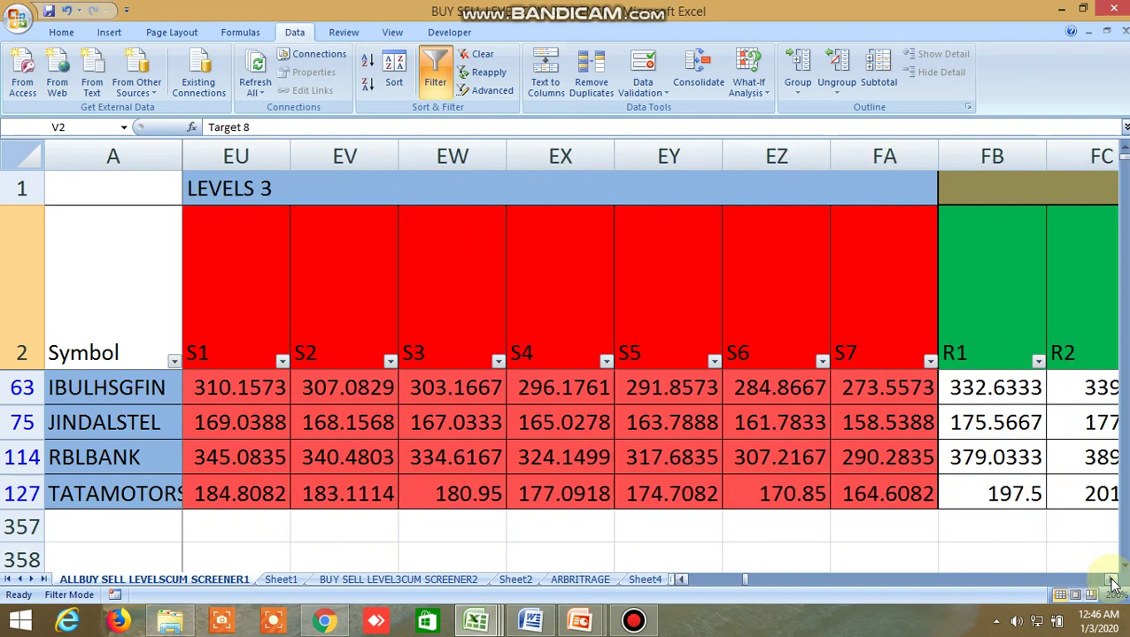
Examine the PIVOT POINT block and the LTP VS RESISTANCE SUPPORT PIVOT POINT columns
left_click(1112, 580)
left_click(1112, 581)
left_click(1112, 581)
left_click(1112, 581)
left_click(1111, 581)
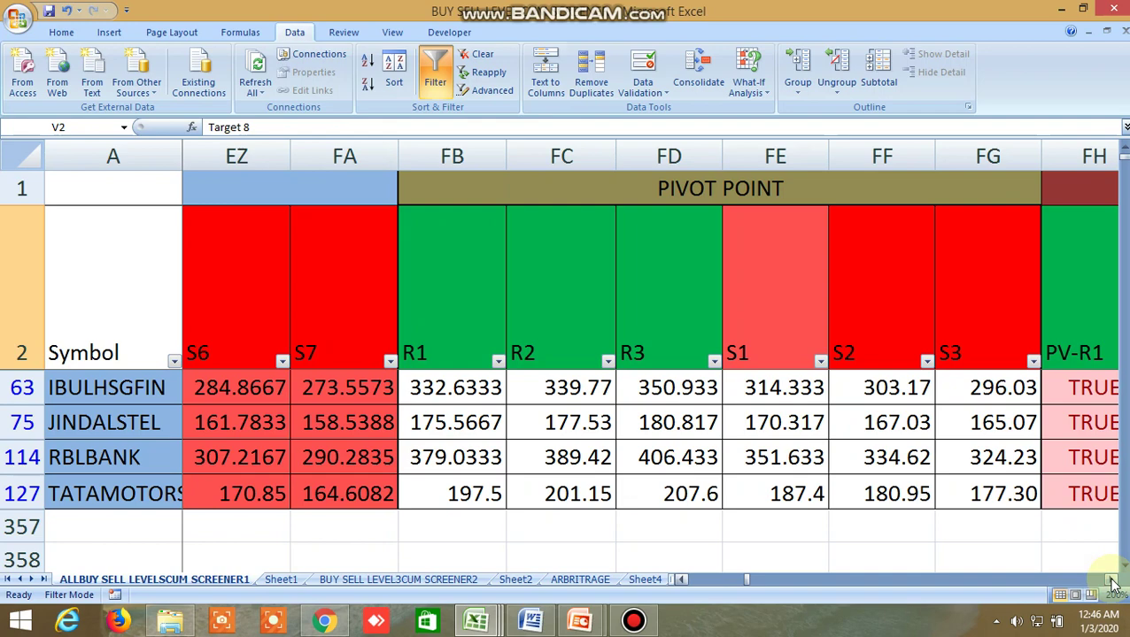
left_click(1112, 581)
left_click(1112, 581)
left_click(1112, 580)
left_click(1112, 581)
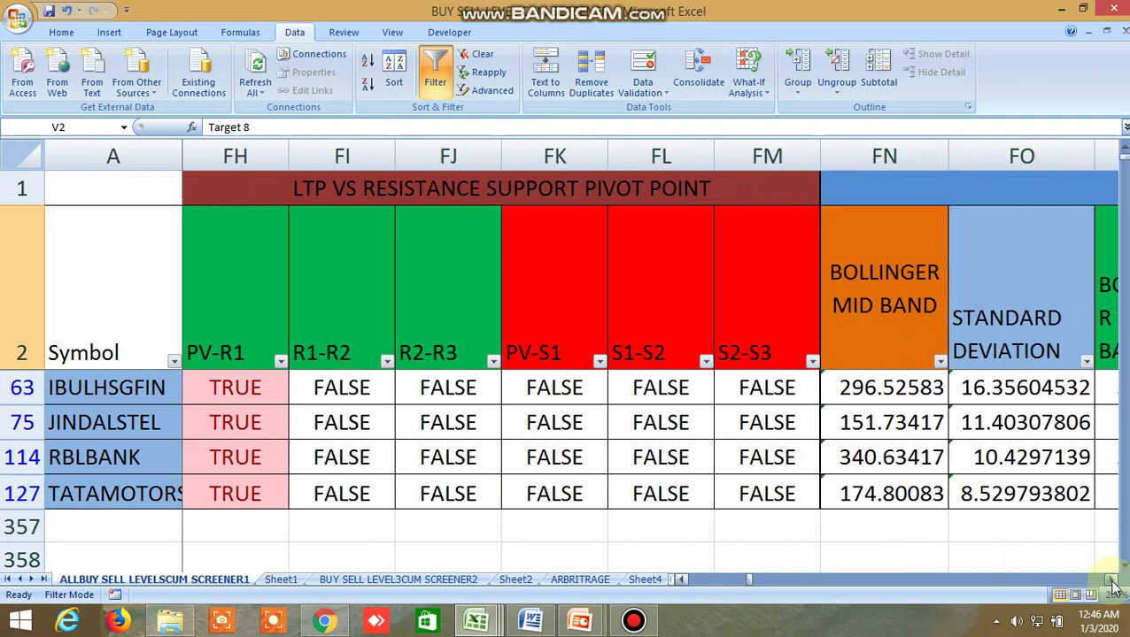
Examine the BOLLINGERBAND block, from the mid band and standard deviation to the LTP<BLB column
left_click(1112, 581)
left_click(1112, 580)
left_click(1112, 581)
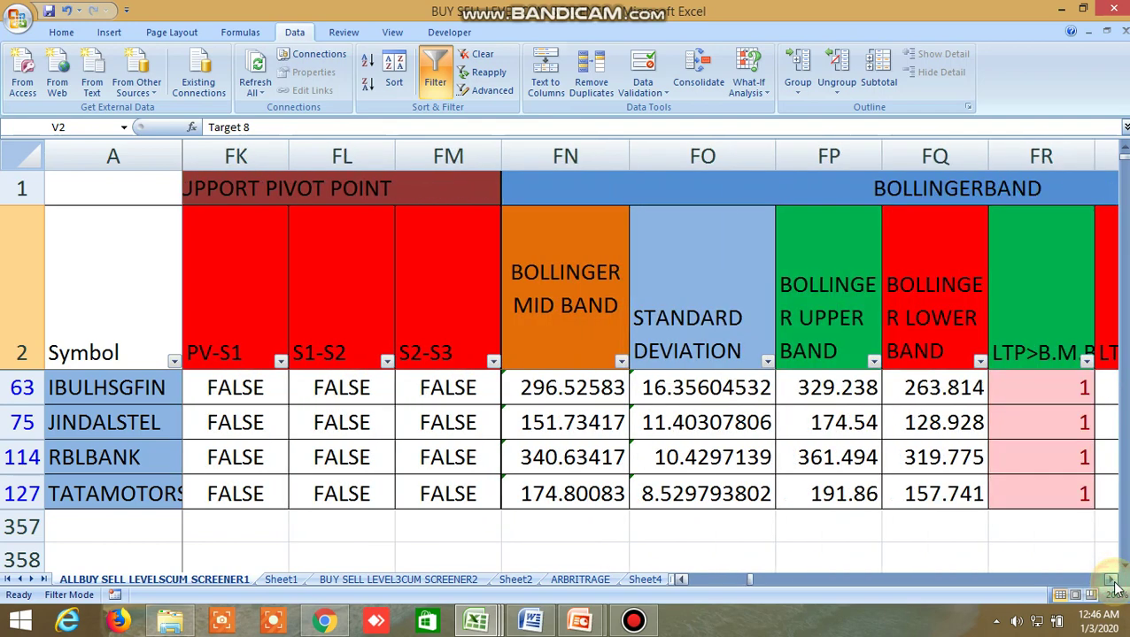
left_click(1112, 580)
left_click(1112, 580)
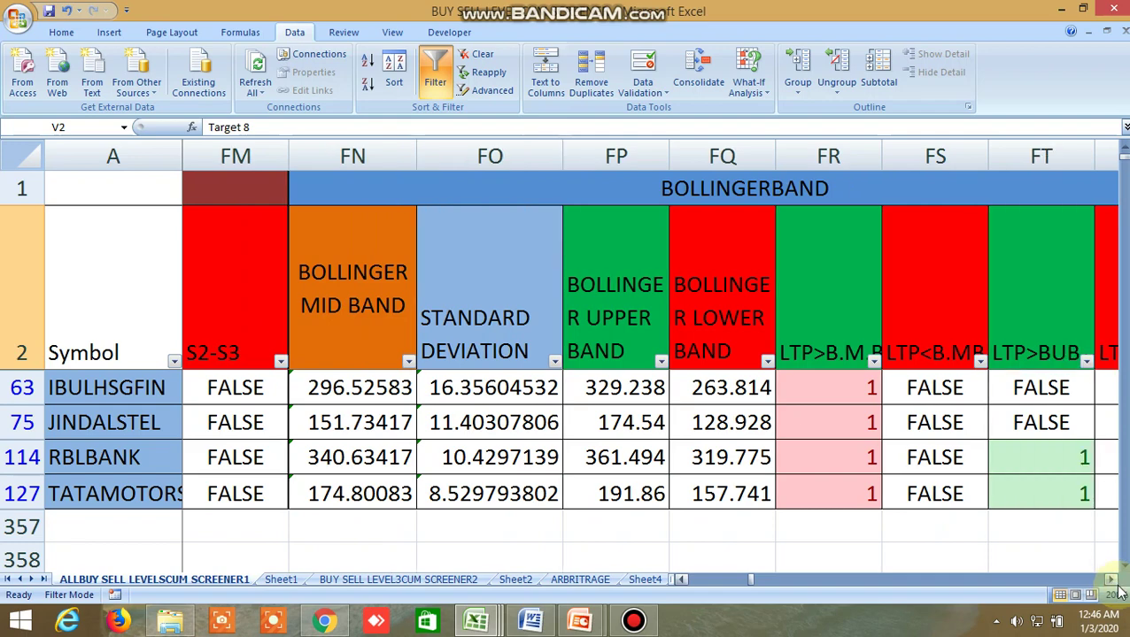
left_click(1112, 581)
left_click(1111, 581)
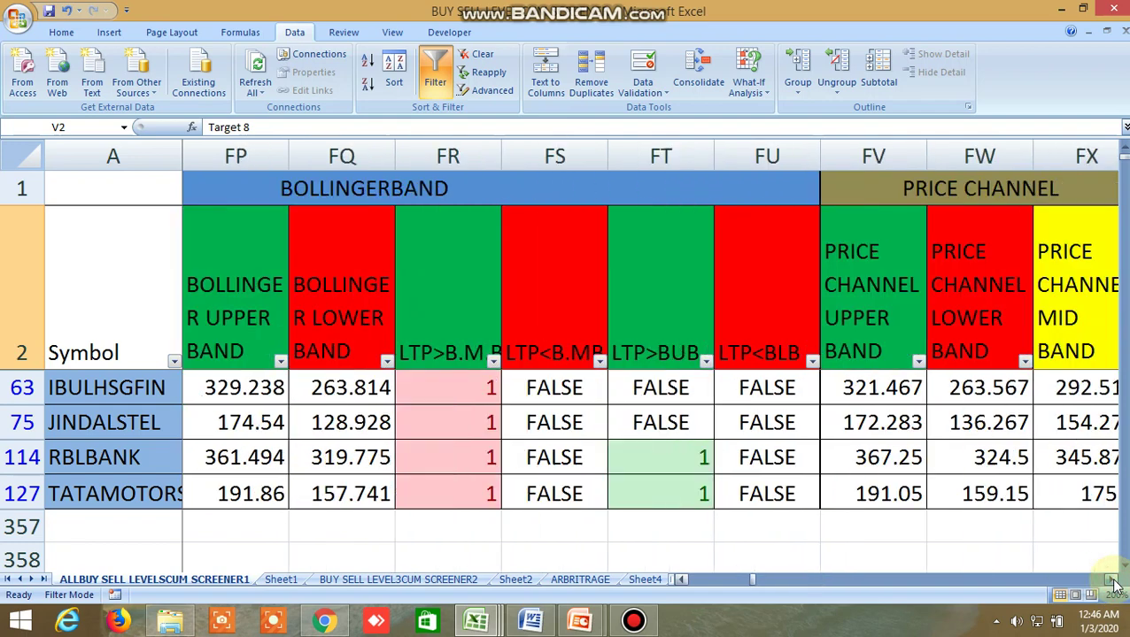
Examine the PRICE CHANNEL bands and the LTP VS PC CHANNEL columns
left_click(1112, 581)
left_click(1112, 581)
left_click(1112, 581)
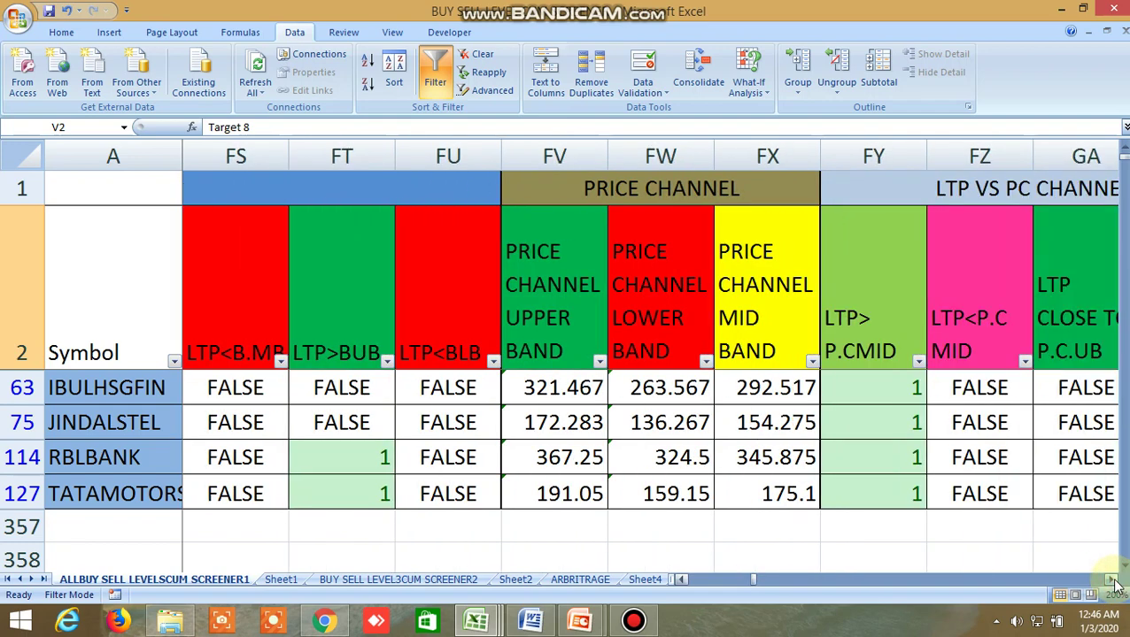
left_click(1112, 581)
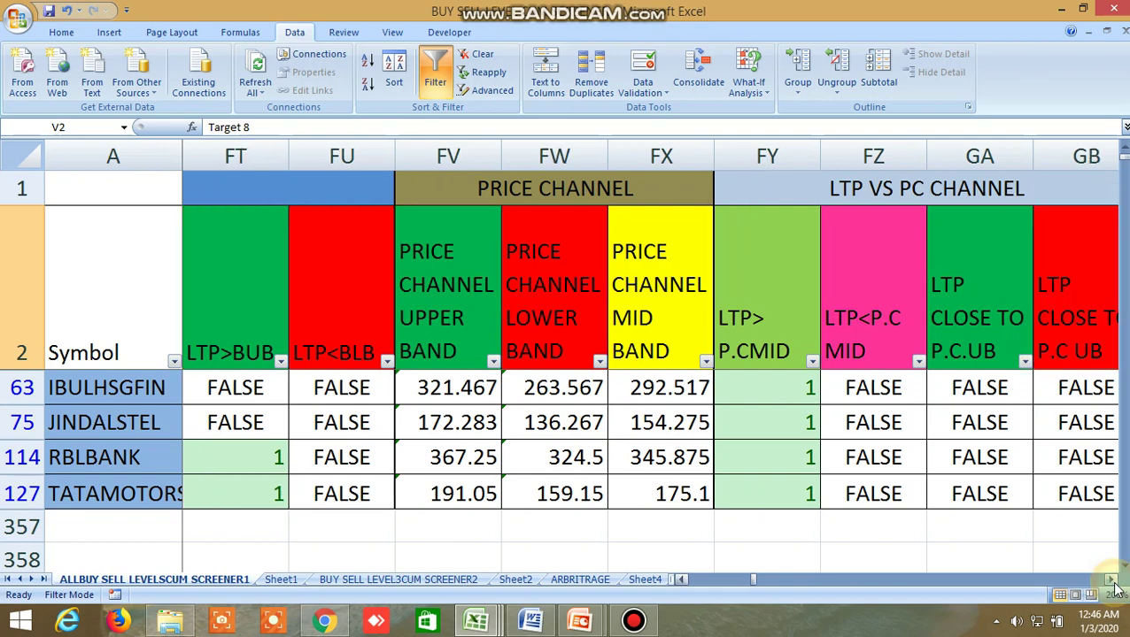
left_click(1112, 581)
left_click(1112, 581)
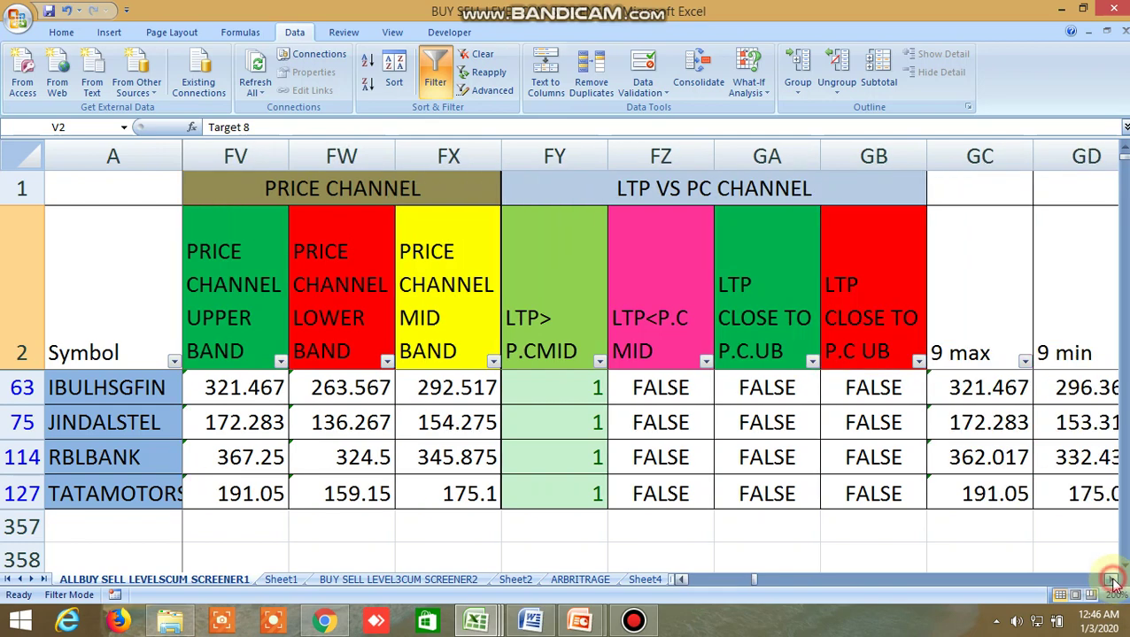
View the Ichimoku cloud spans with the BULLISH, BEARISH, Green Cloud and Red Cloud columns
left_click(1112, 581)
left_click(1112, 581)
left_click(1112, 580)
left_click(1112, 581)
left_click(1112, 580)
left_click(1112, 581)
left_click(1111, 581)
left_click(1112, 581)
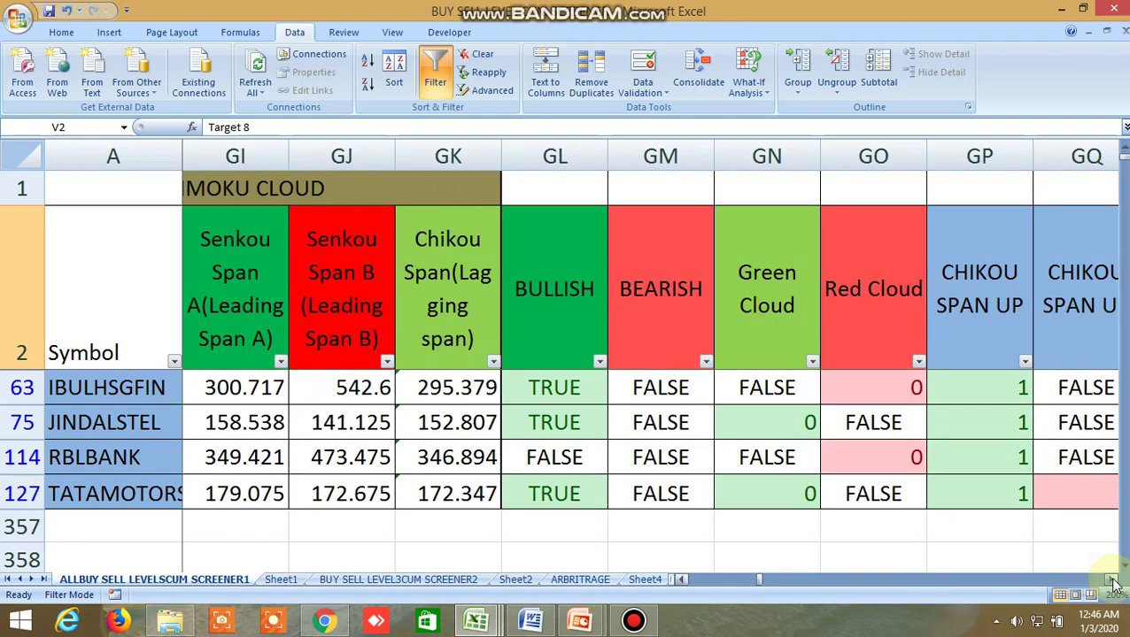
View the 52-week, VWAP and TIRONE LEVEL columns, and return to the HIGH, LOW and CLOSE columns
left_click(1112, 581)
left_click(1112, 581)
left_click(1112, 581)
left_click(1112, 581)
left_click(1112, 581)
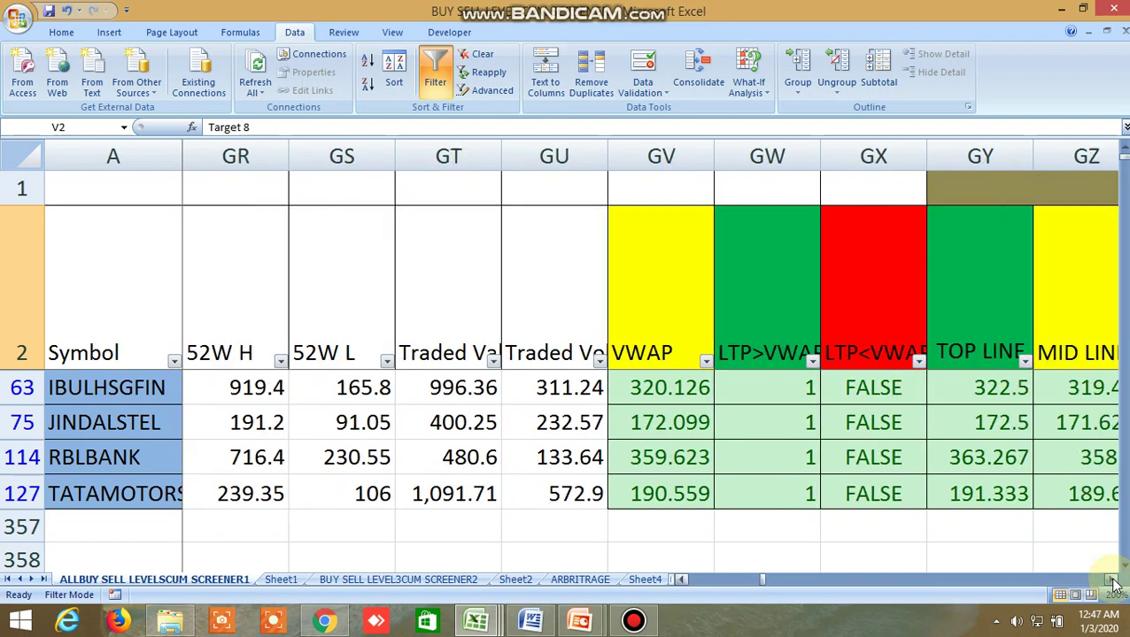
left_click(1112, 581)
left_click(1112, 581)
left_click(1112, 580)
left_click(1112, 581)
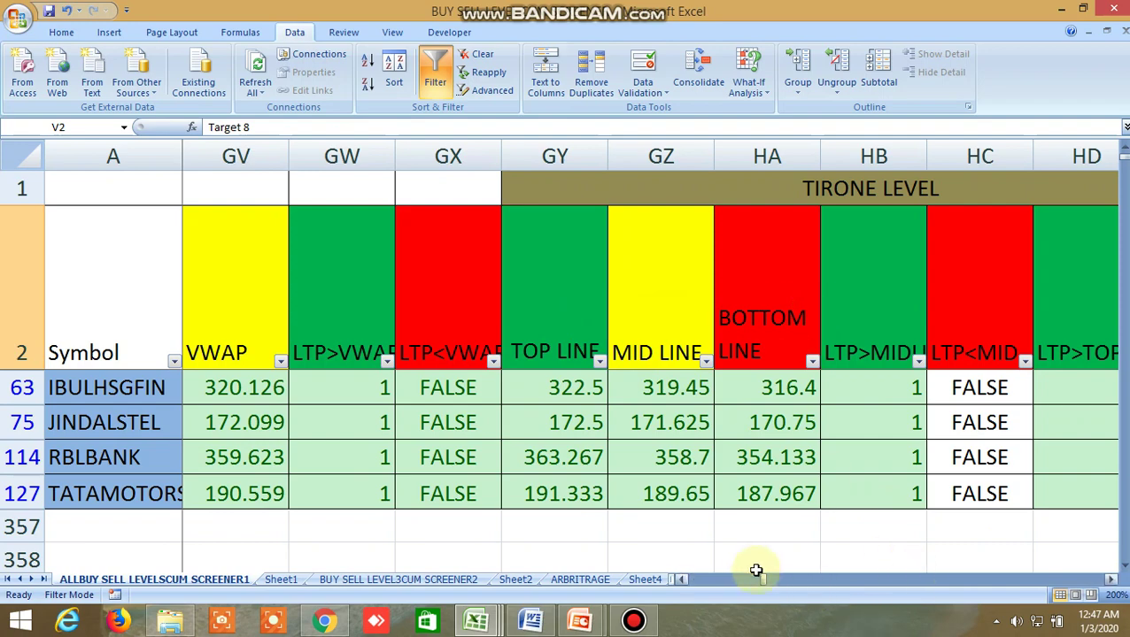
left_click_drag(765, 585, 675, 582)
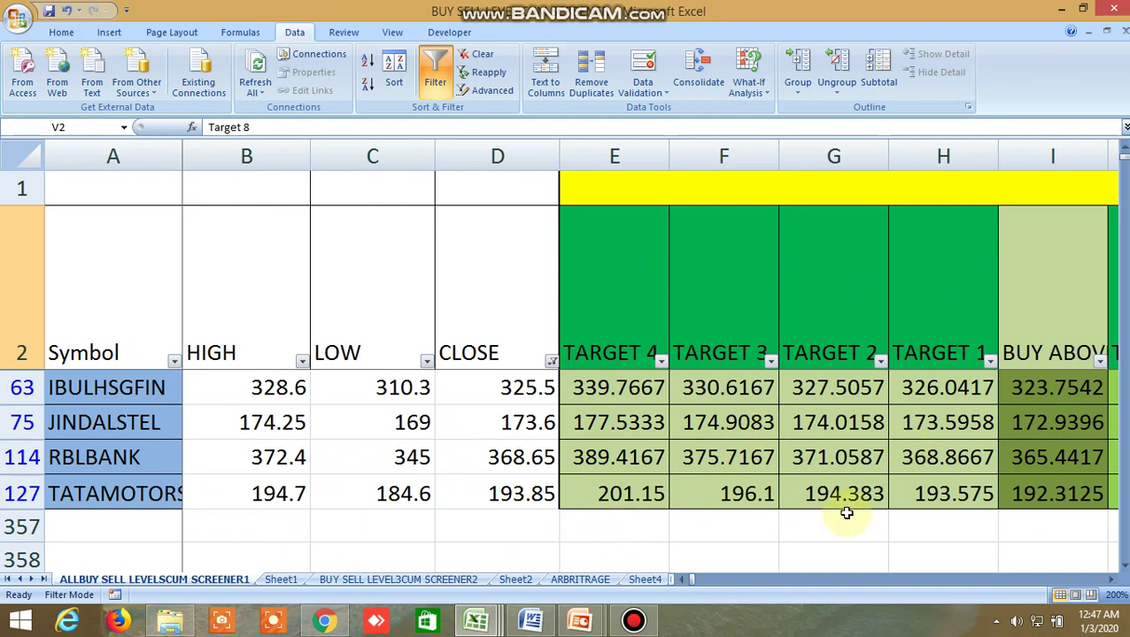
Remove the filter from the stock table and go down to the NIFTY &BANKNIFTY section
left_click(432, 67)
scroll(622, 491, "down", 8)
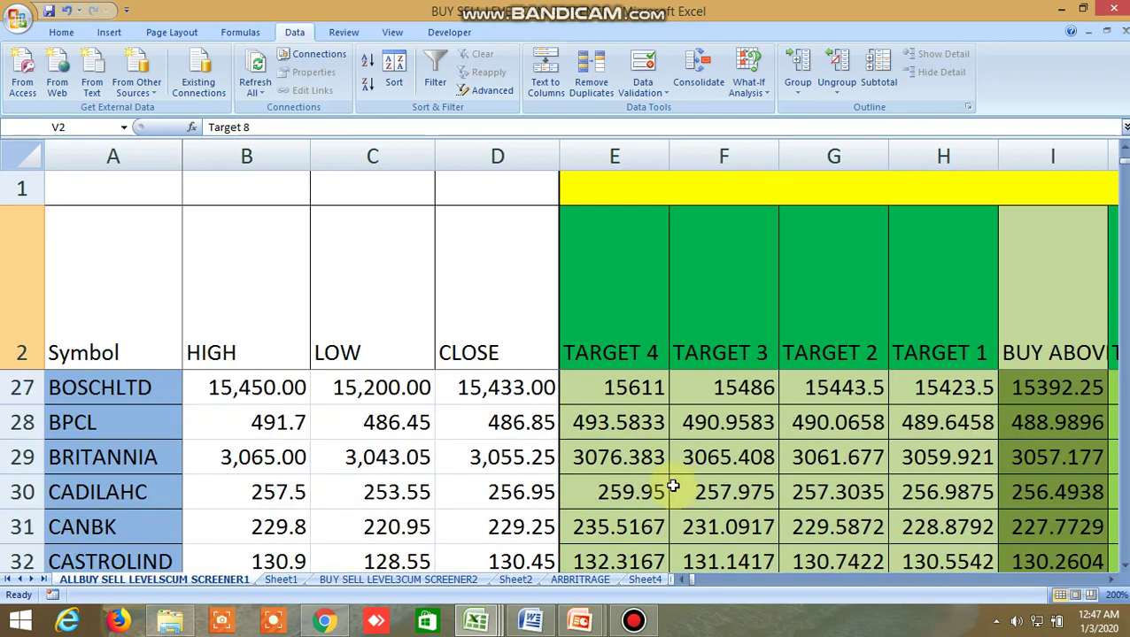
scroll(673, 485, "down", 20)
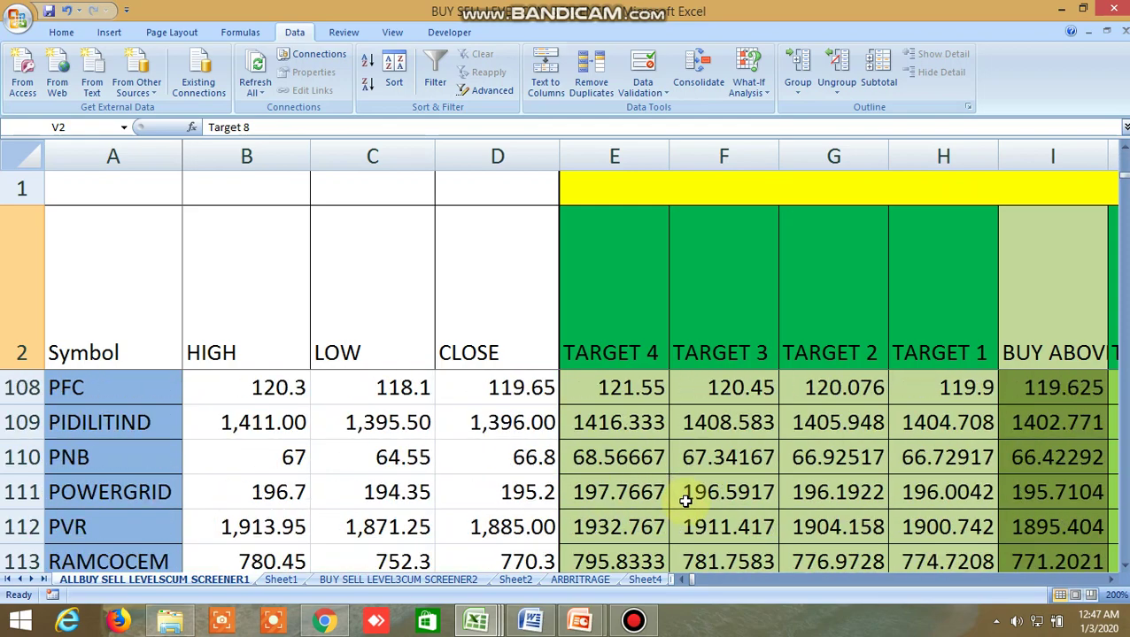
scroll(685, 501, "down", 16)
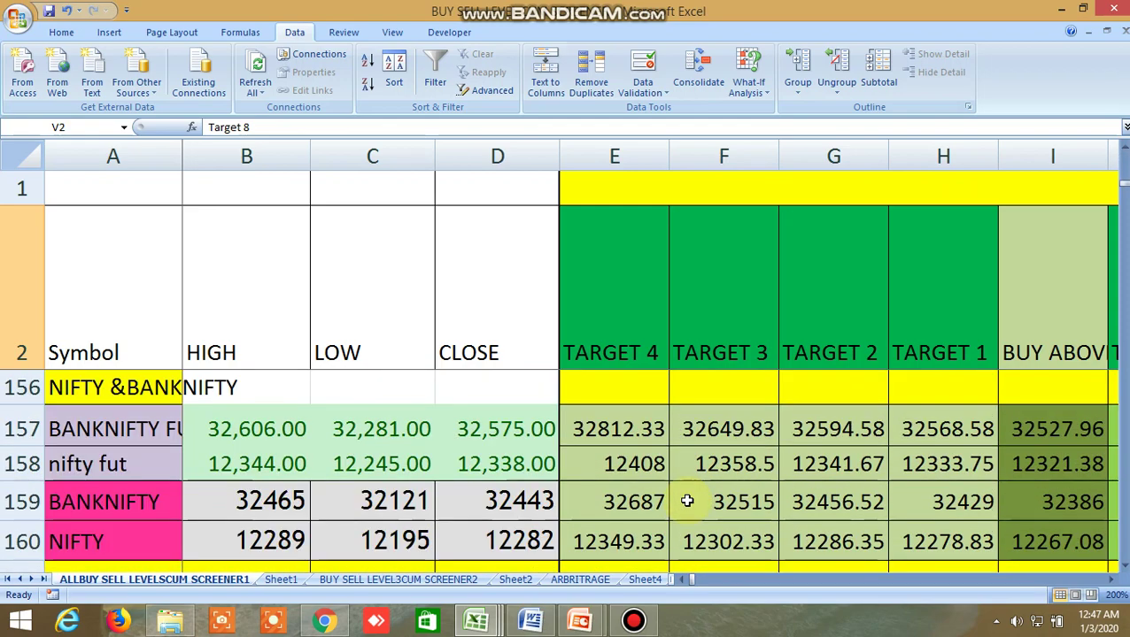
scroll(686, 501, "down", 1)
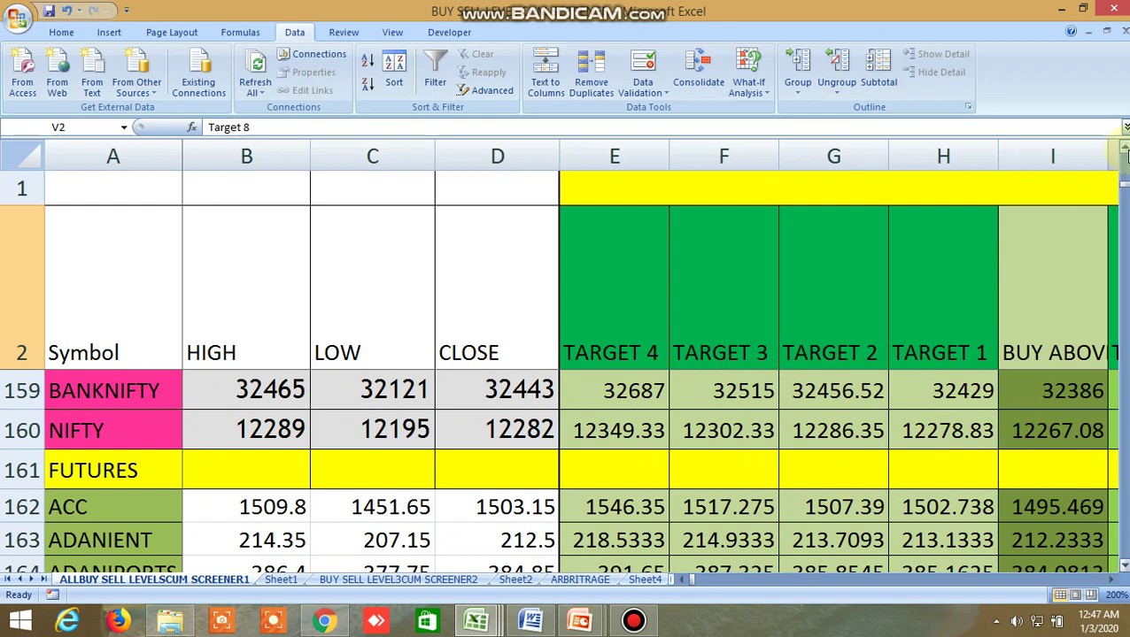
left_click(1123, 150)
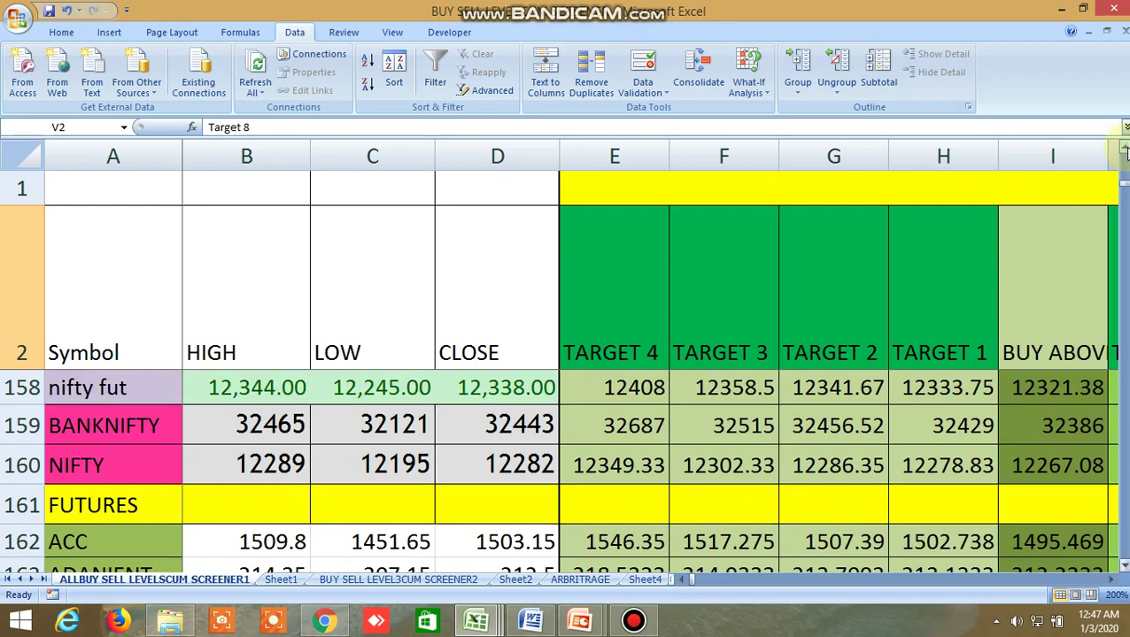
left_click(1123, 150)
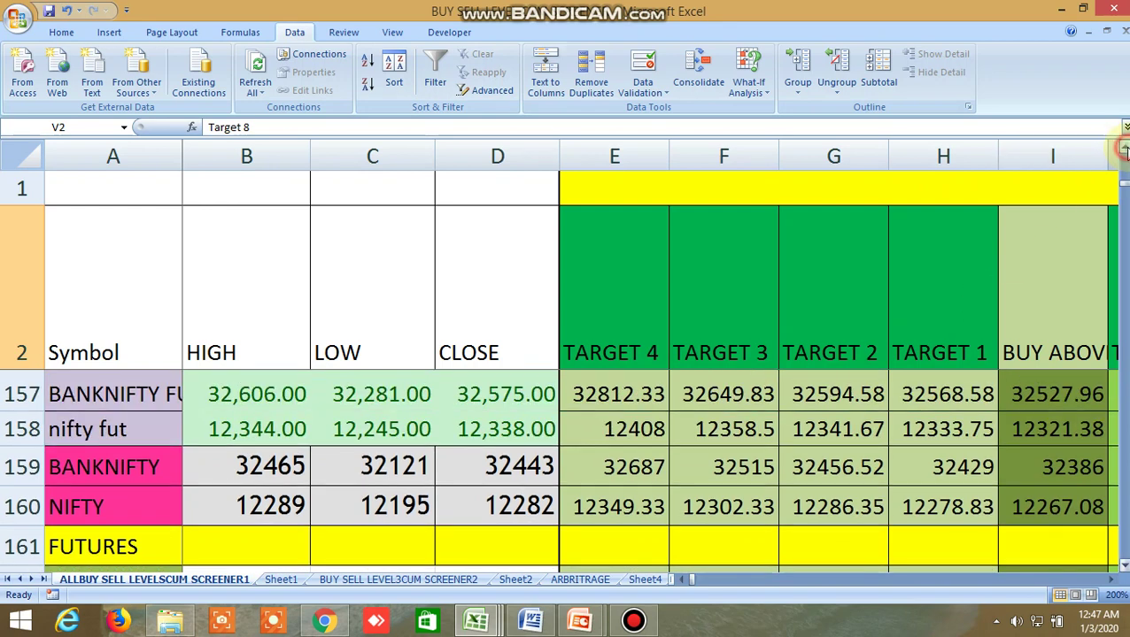
Point out the BANKNIFTY futures, nifty fut, BANKNIFTY and NIFTY symbols one after another, ending on NIFTY
left_click(168, 396)
left_click(142, 431)
left_click(139, 466)
left_click(118, 507)
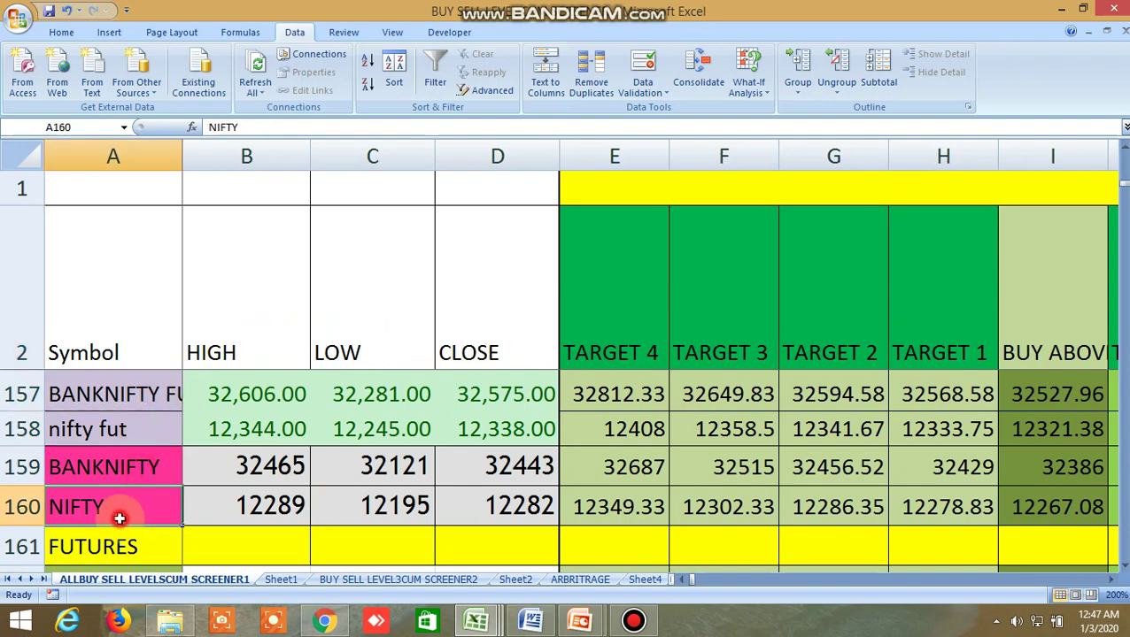
View the BUY SELL LEVELS 1 and BUY SELL LEVELS 2 targets for the NIFTY and BANKNIFTY rows
left_click(1113, 582)
left_click(1113, 581)
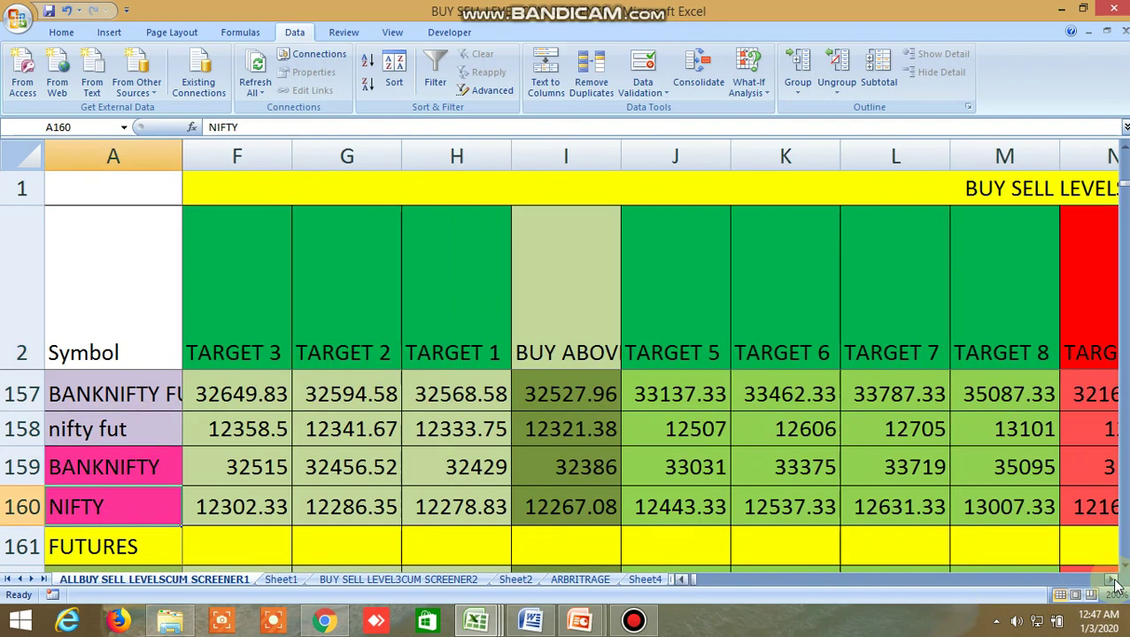
left_click(1113, 582)
left_click(1114, 582)
left_click(1114, 581)
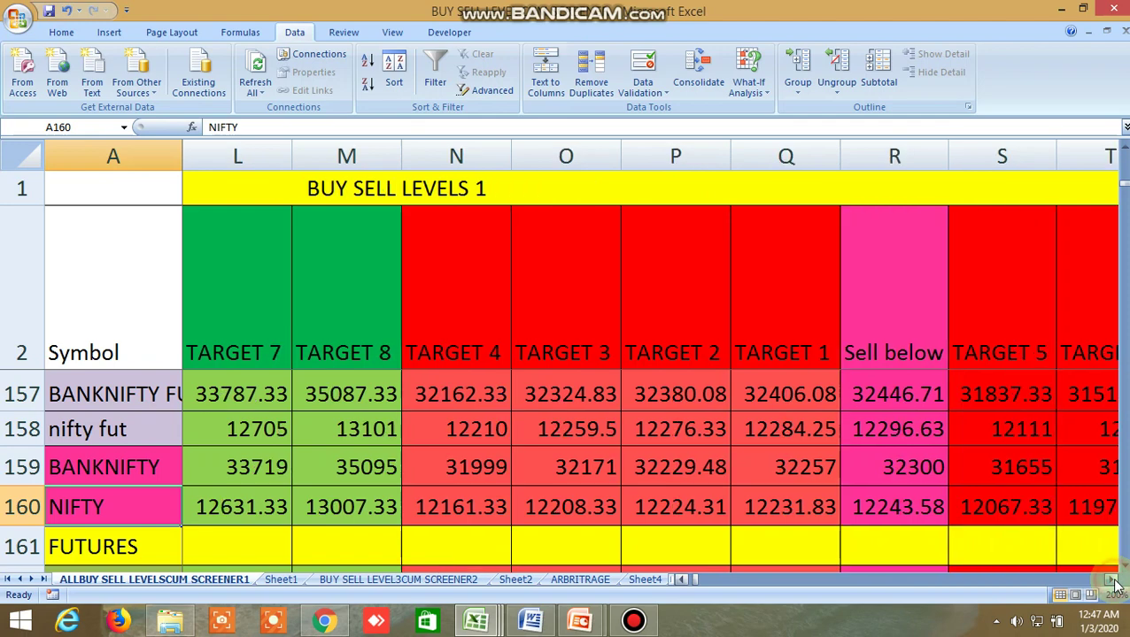
left_click(1114, 581)
left_click(1113, 582)
left_click(1113, 581)
left_click(1113, 582)
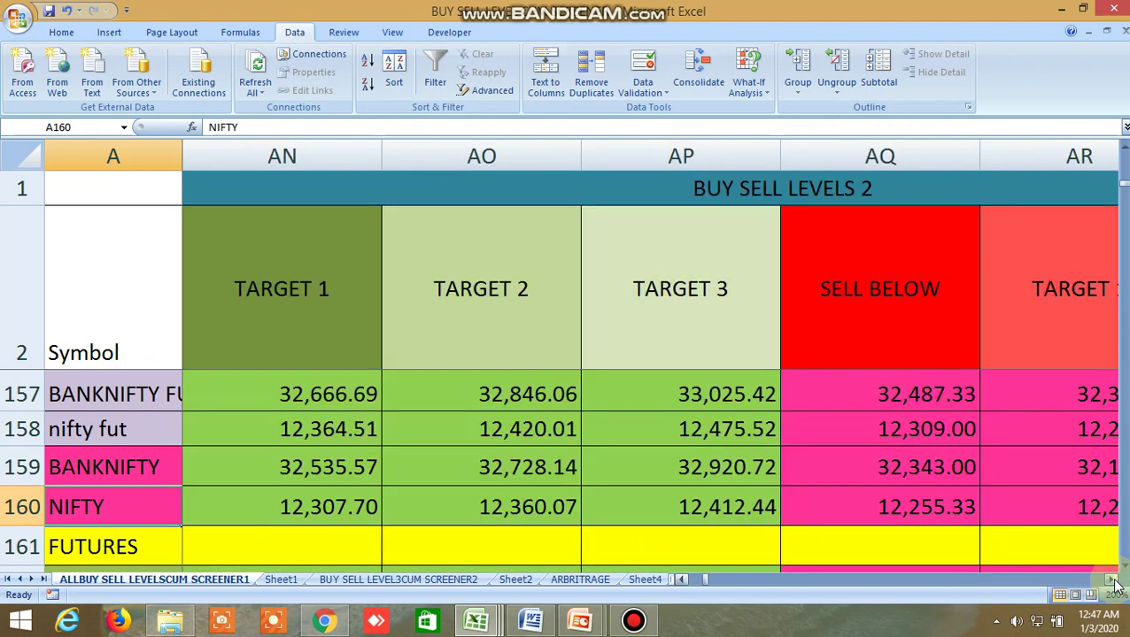
View the volatility, delivery percentage, open interest and TYPICAL PRICE columns and the numbered daily columns for the index rows
left_click(1114, 582)
left_click(1113, 582)
left_click(1114, 582)
left_click(1114, 582)
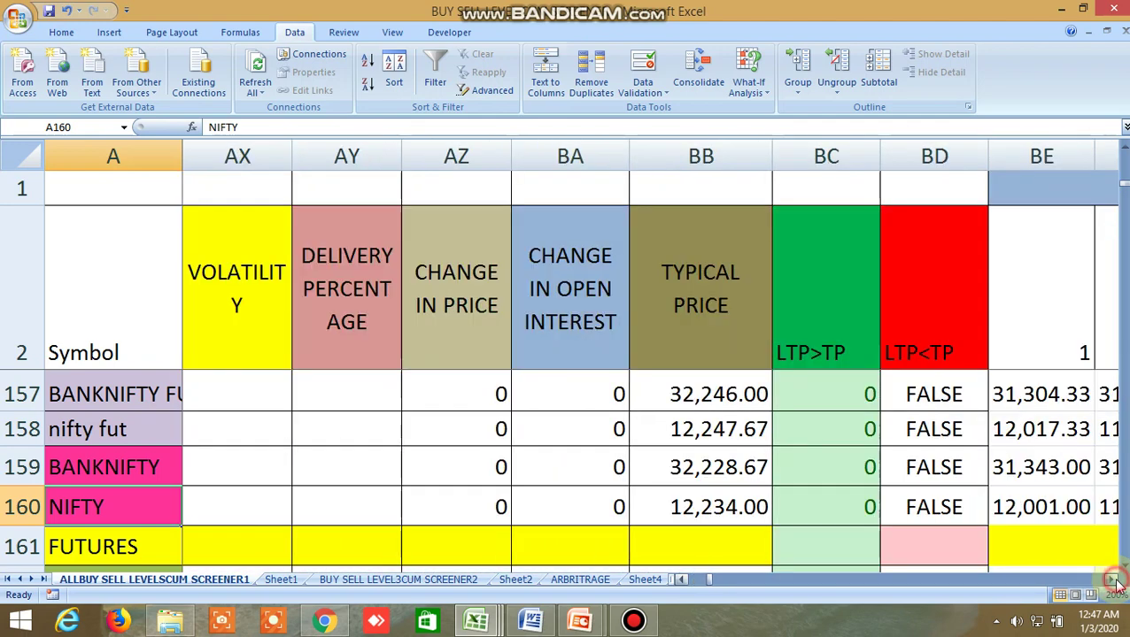
left_click(1114, 582)
left_click(1114, 582)
left_click(1113, 582)
left_click(1114, 581)
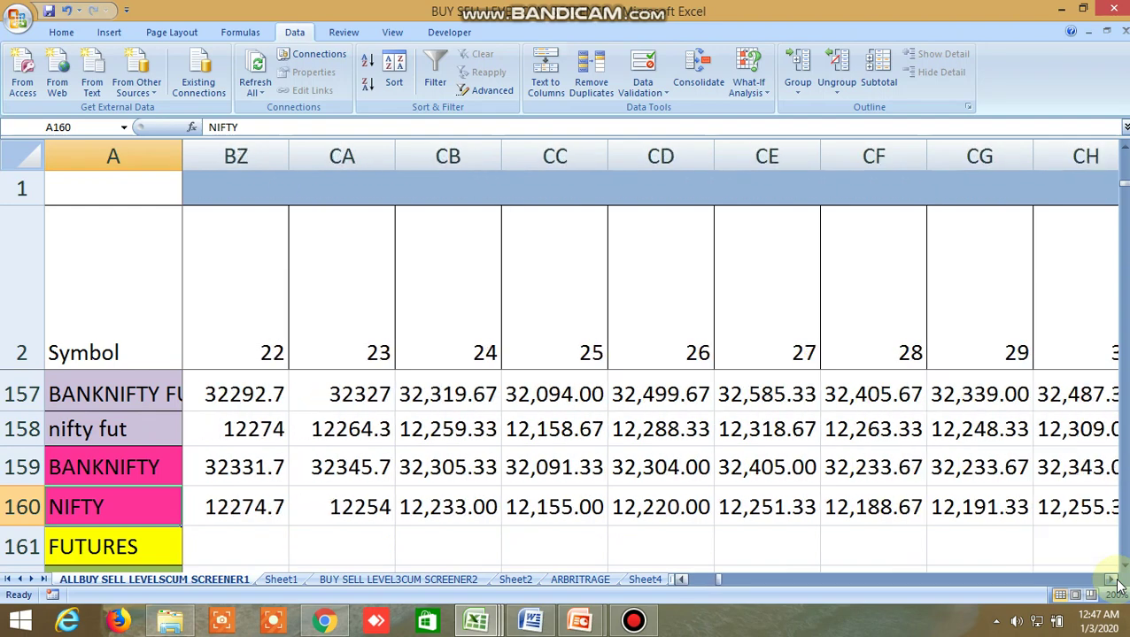
View the MA, EMA and DEMA columns through to the NORMDIST 5 and NORMDIST 1 blocks for the index rows
left_click(1113, 582)
left_click(1114, 582)
left_click(1113, 582)
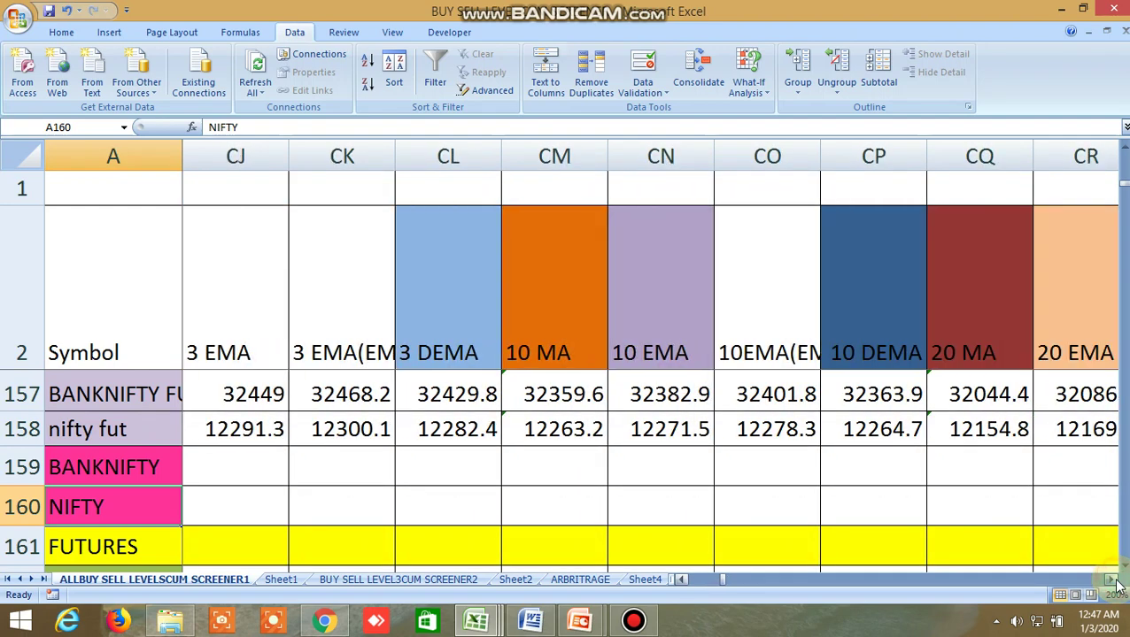
left_click(1114, 582)
left_click(1113, 582)
left_click(1114, 582)
left_click(1113, 582)
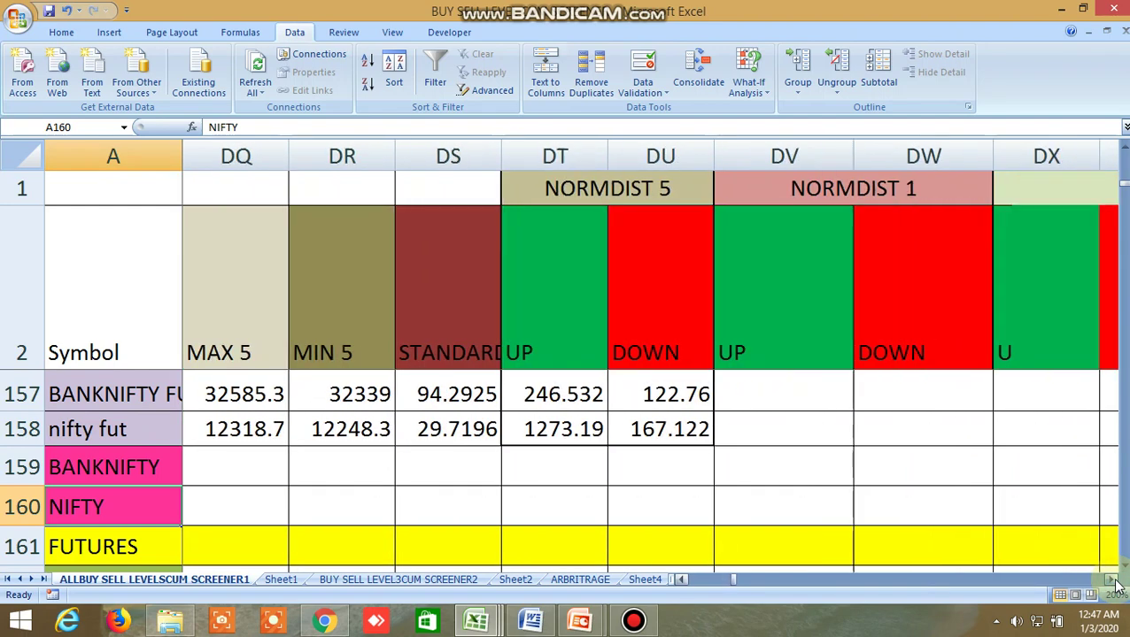
View the EMA 5-8-13 CROSSOVER, the R and S levels and the PIVOT POINT block for the index rows
left_click(1113, 582)
left_click(1113, 581)
left_click(1114, 581)
left_click(1113, 582)
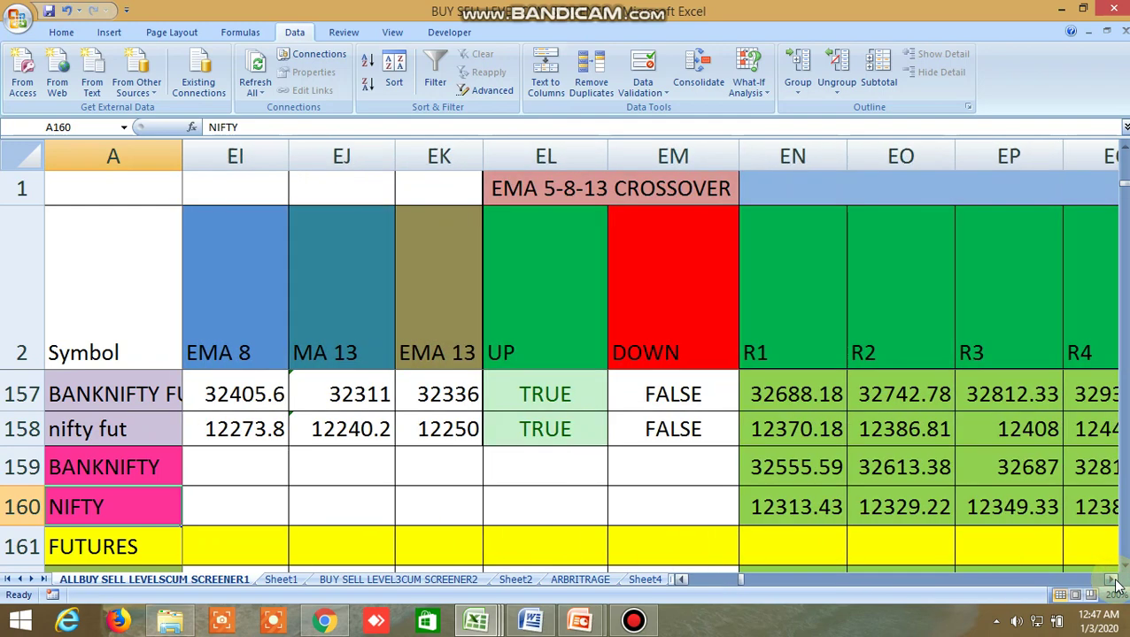
left_click(1114, 581)
left_click(1113, 582)
left_click(1114, 582)
left_click(1114, 582)
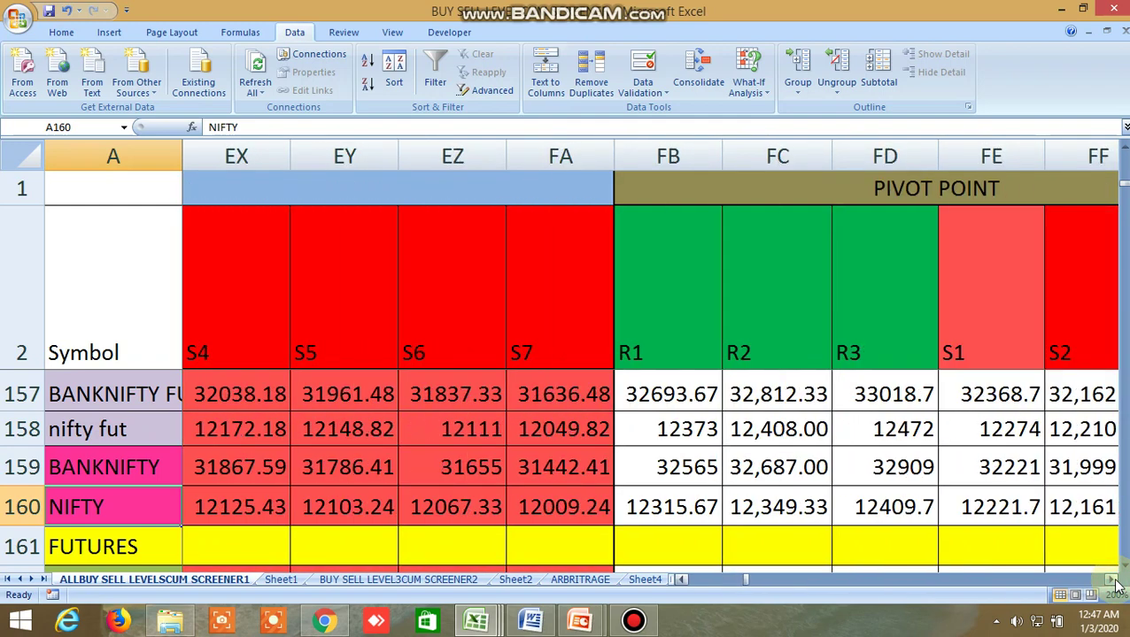
View the support pivot, BOLLINGERBAND and PRICE CHANNEL columns for the index rows
left_click(1114, 581)
left_click(1114, 581)
left_click(1114, 582)
left_click(1114, 582)
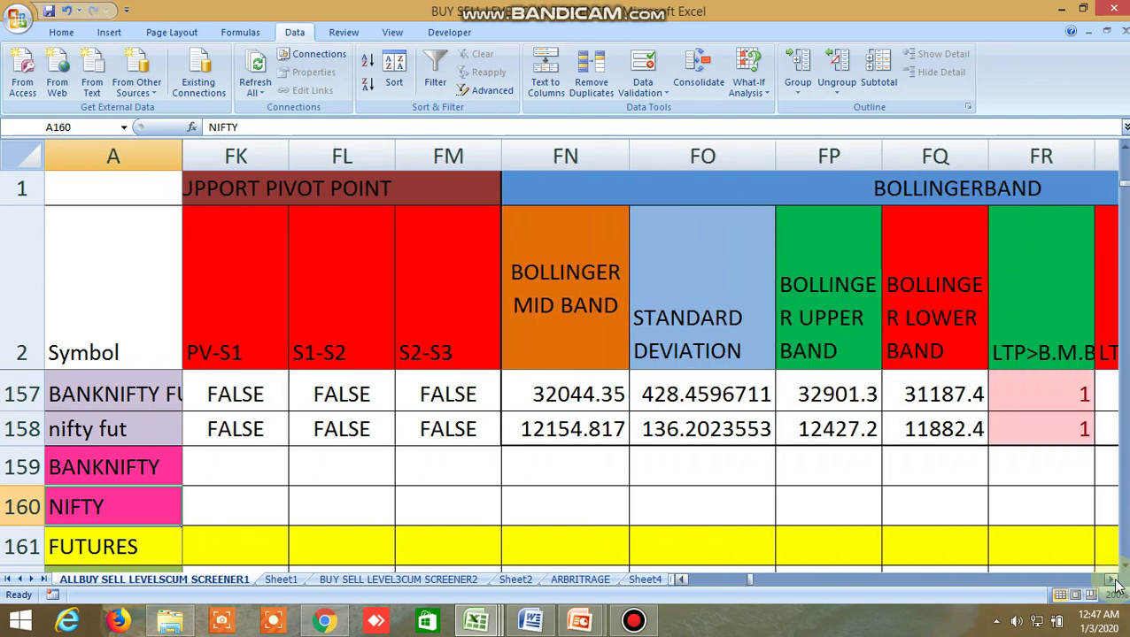
left_click(1114, 582)
left_click(1114, 581)
left_click(1113, 582)
left_click(1114, 582)
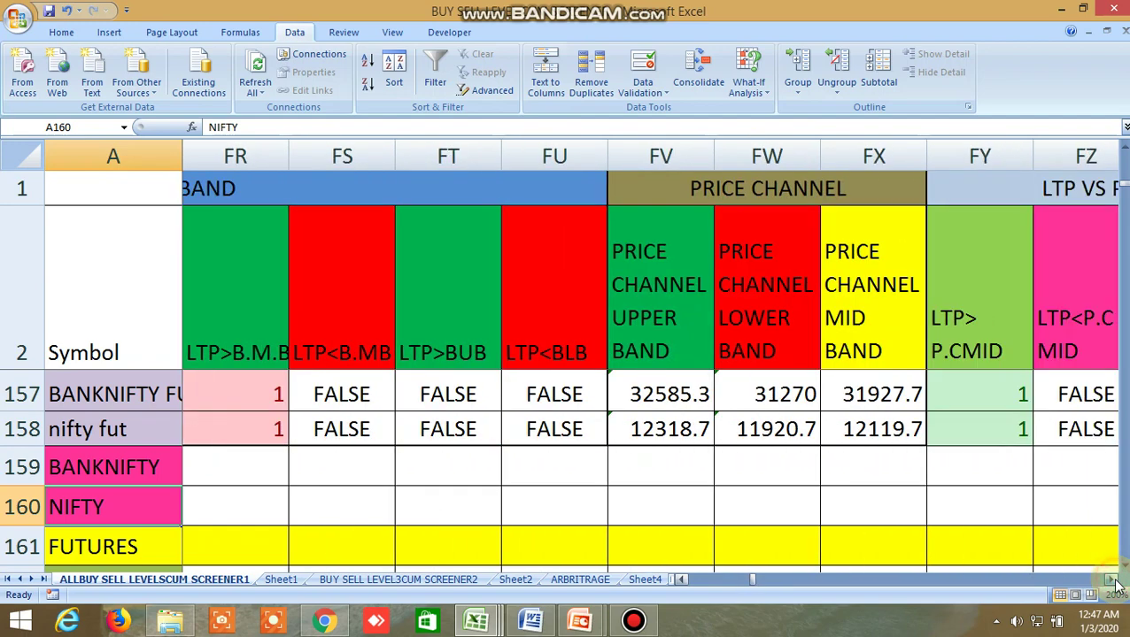
View the ICHIMOKU CLOUD, VWAP, TIRONE LEVEL and LINEAR REGRESSION columns for the index rows, and return to the HIGH, LOW and CLOSE columns
left_click(1113, 582)
left_click(1114, 582)
left_click(1113, 582)
left_click(1113, 582)
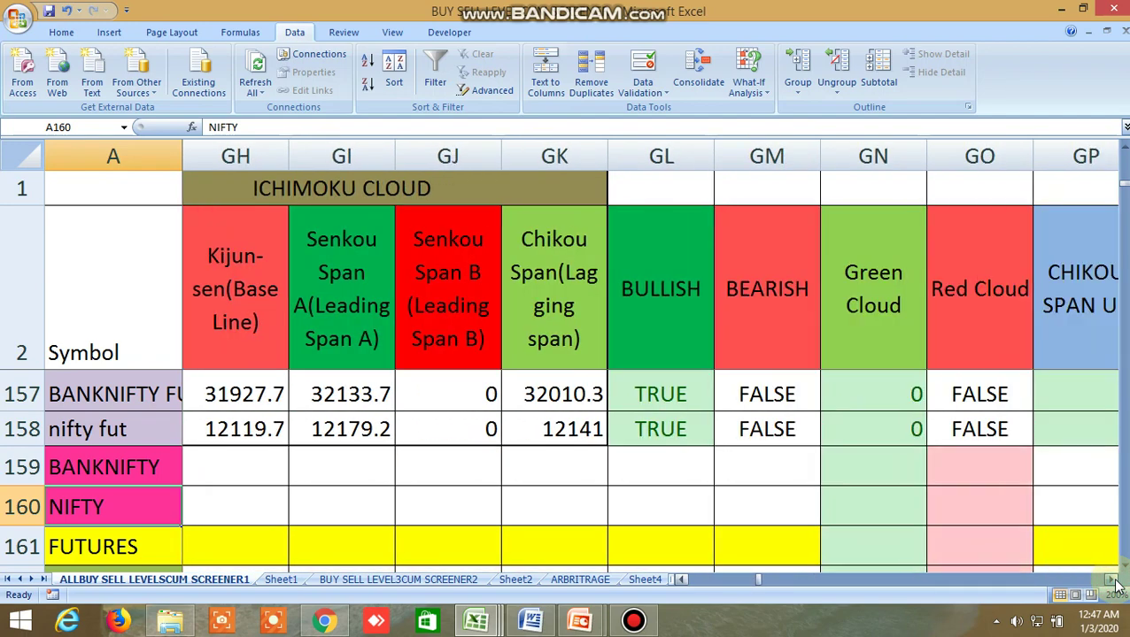
left_click(1113, 582)
left_click(1114, 582)
left_click(1114, 582)
left_click(1114, 582)
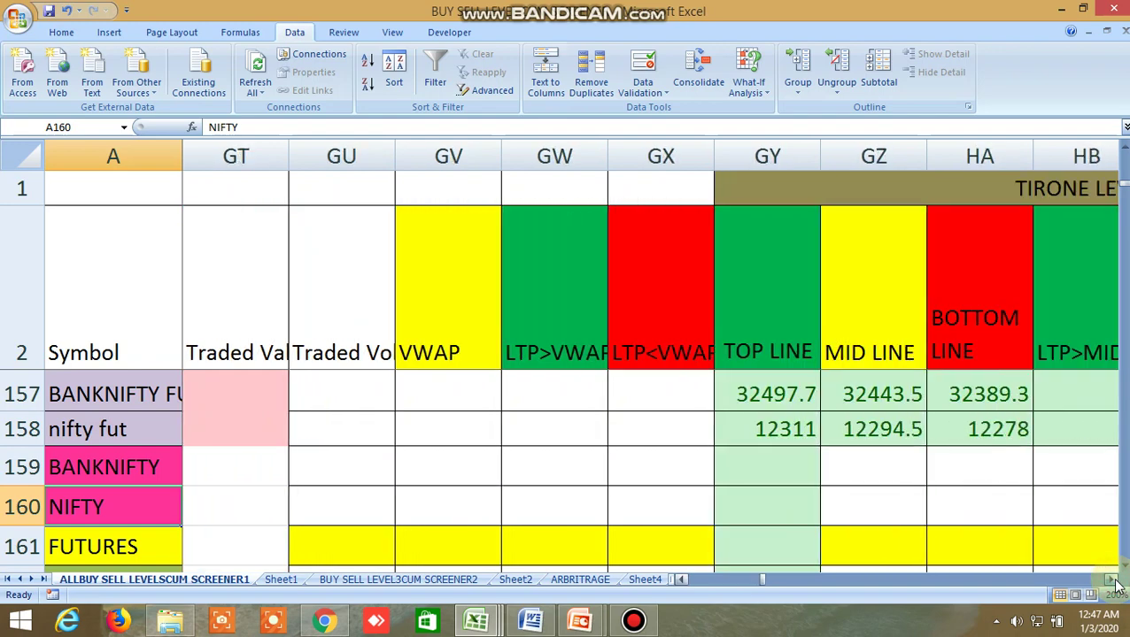
left_click(1113, 581)
left_click(1113, 582)
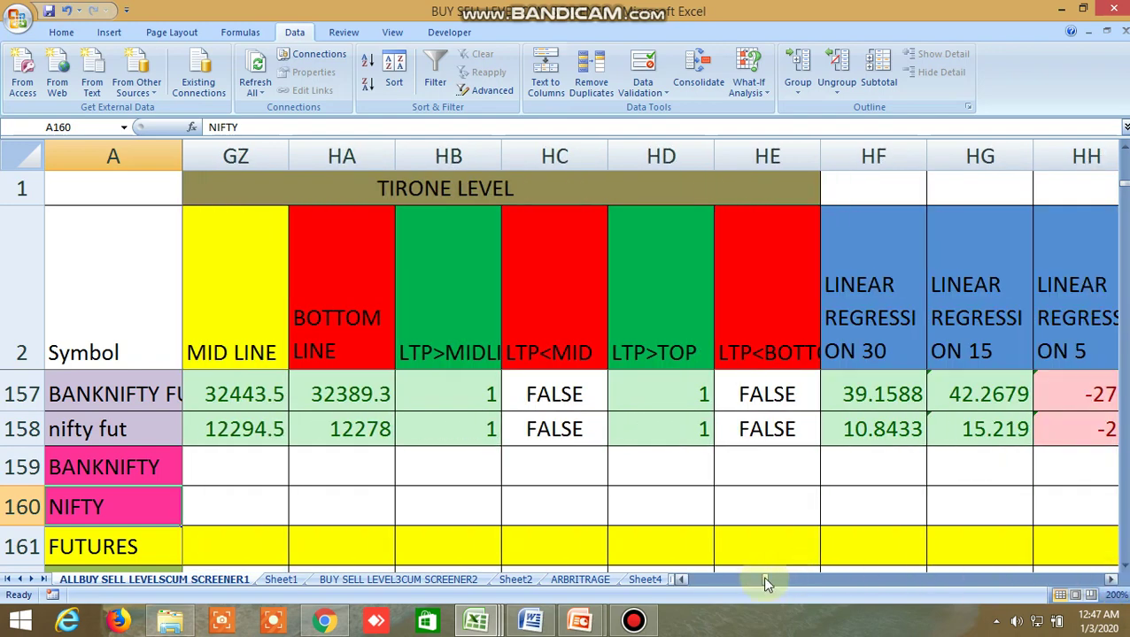
left_click_drag(766, 582, 673, 581)
Go to the COMMODITY section, view its columns across to QUARTILE 1 and QUARTILE 5, and return to the first columns
scroll(507, 504, "up", 1)
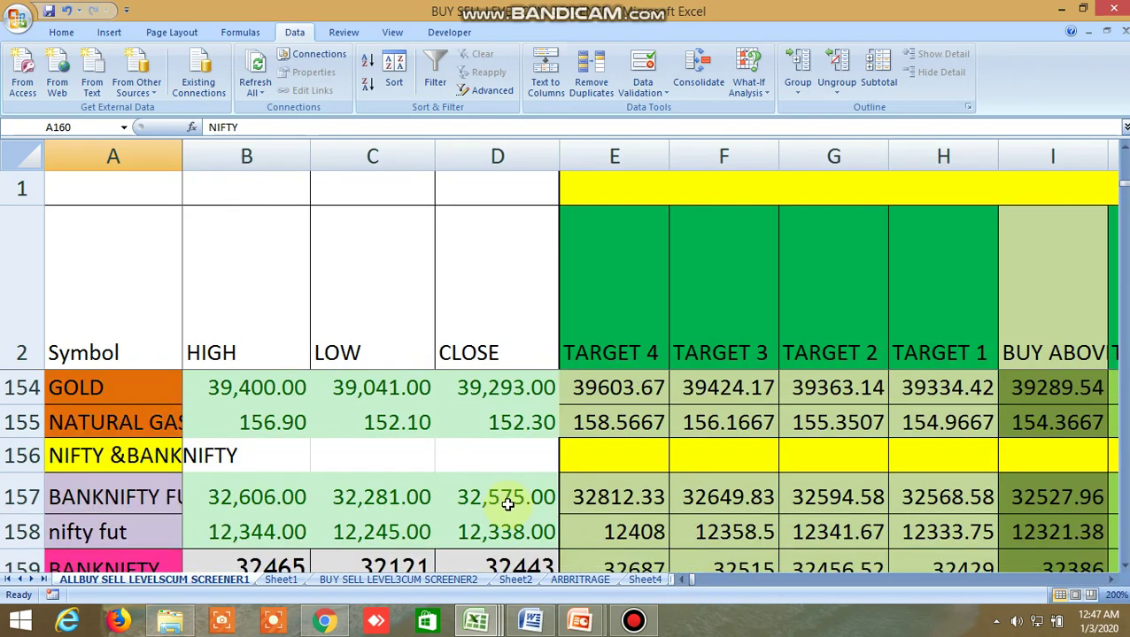
scroll(507, 504, "up", 3)
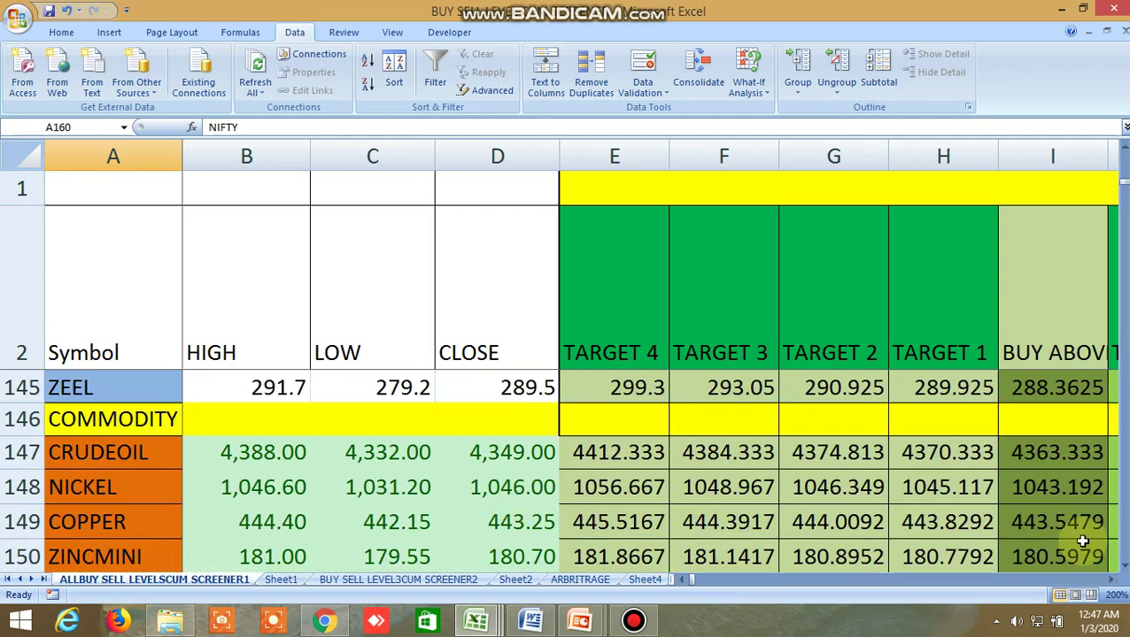
left_click(1121, 560)
left_click(1122, 559)
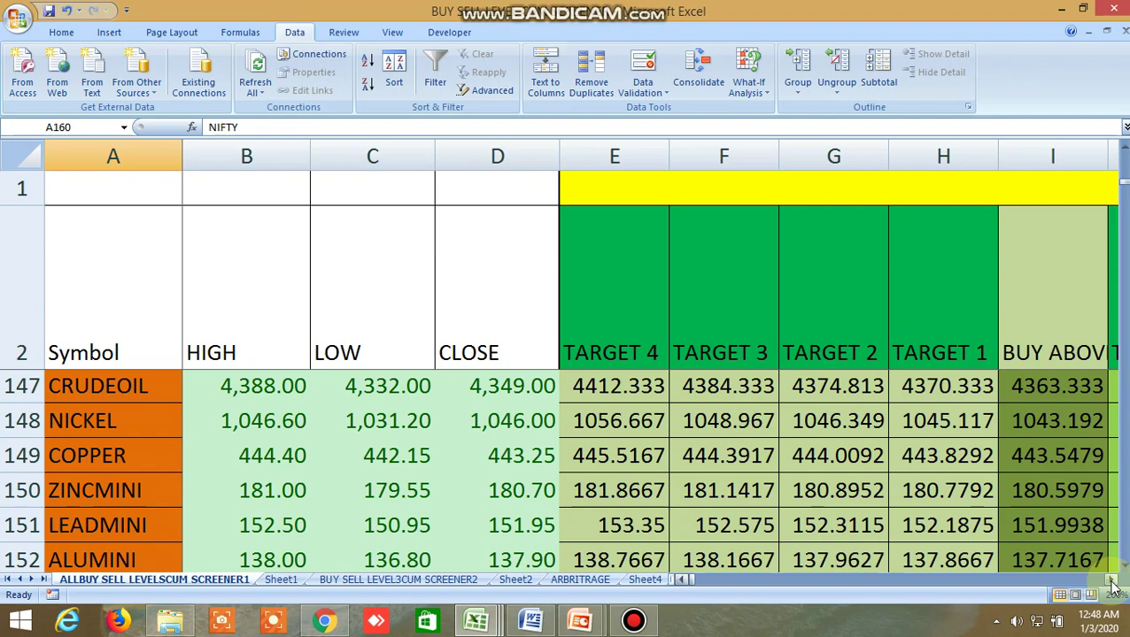
left_click_drag(1113, 584, 1112, 586)
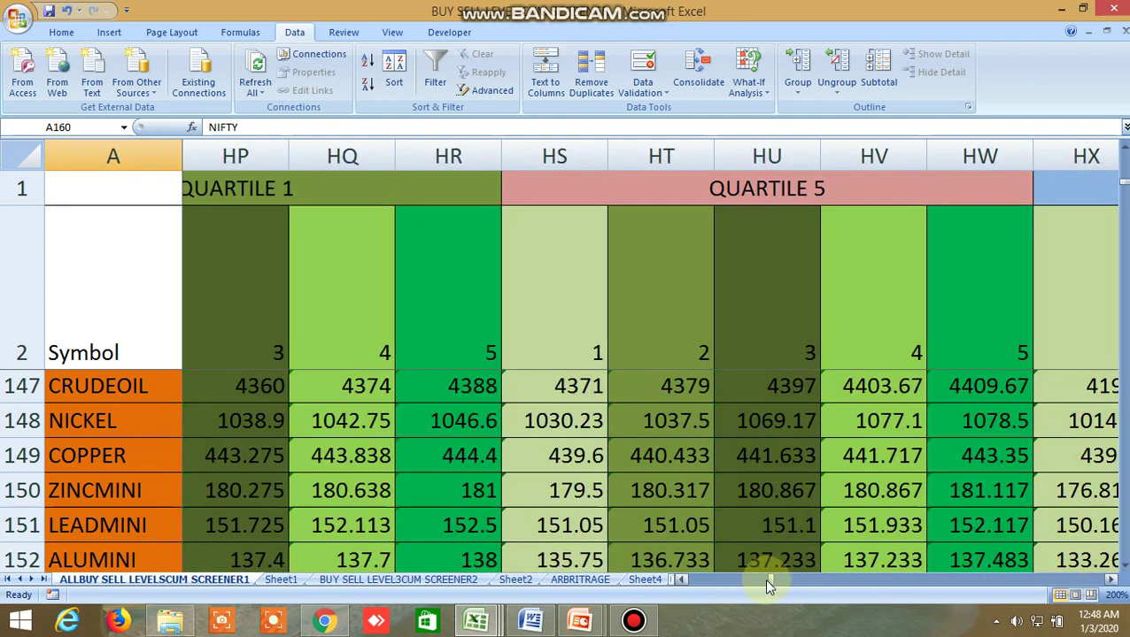
left_click_drag(772, 584, 673, 584)
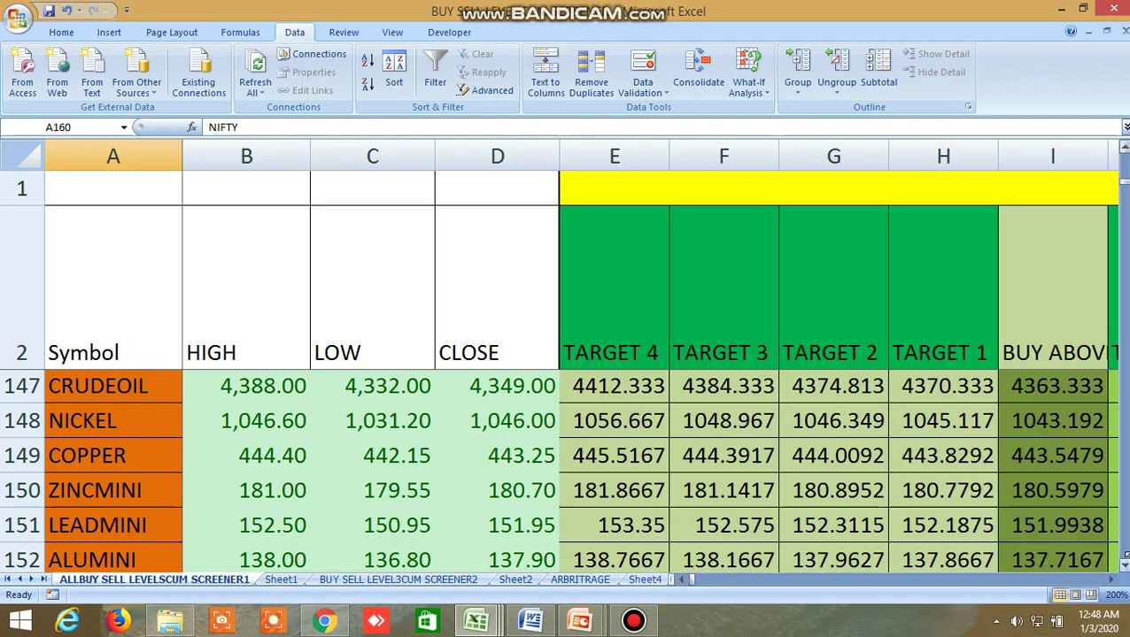
View the ZINCMINI to NATURAL GAS commodity rows across to the LINEAR REGRESSION columns, and return to the first columns
scroll(567, 469, "down", 3)
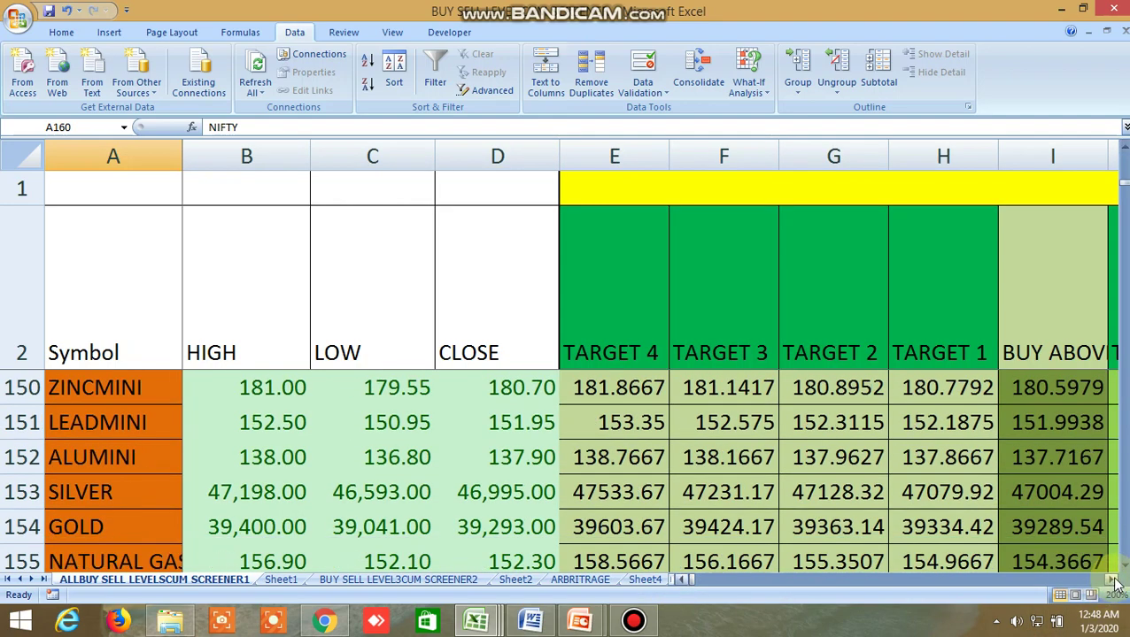
left_click_drag(1114, 584, 1117, 584)
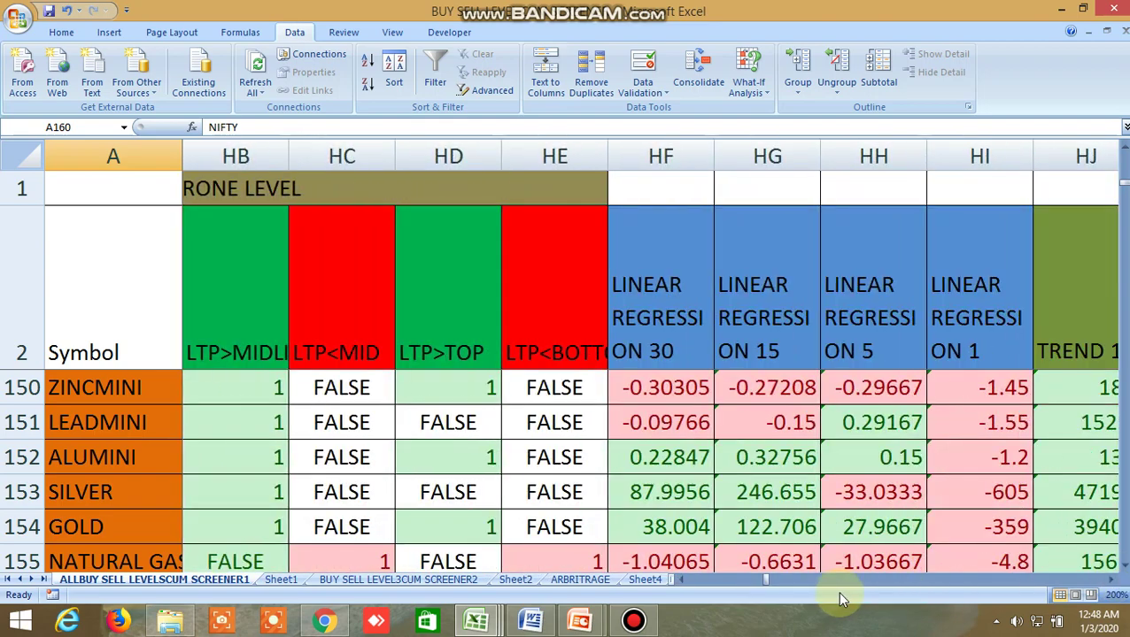
left_click_drag(762, 582, 679, 590)
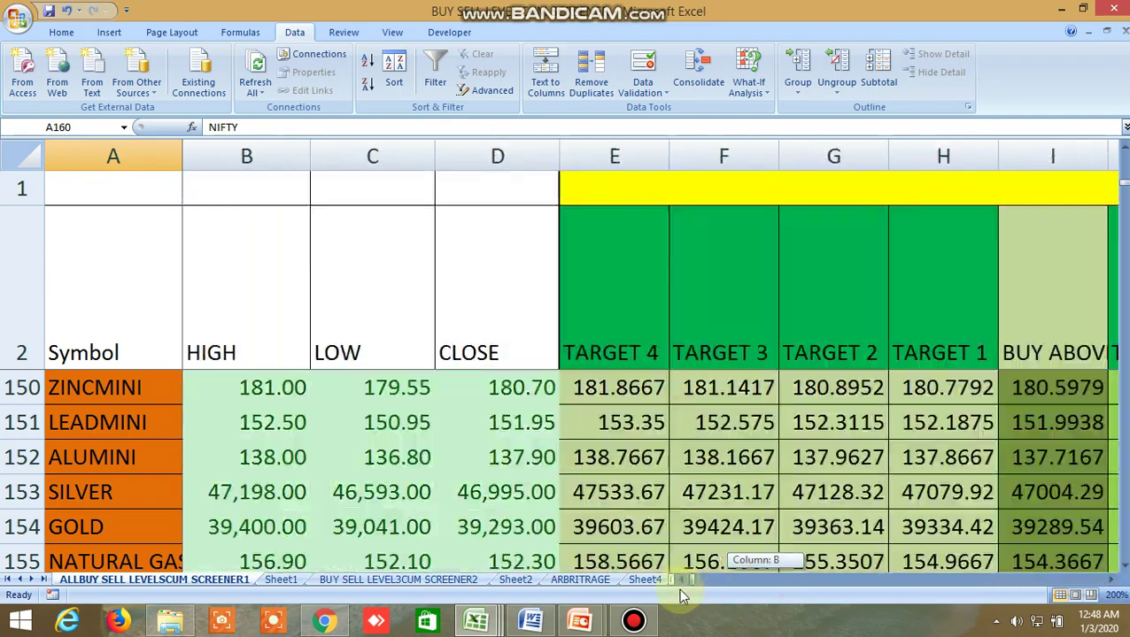
Go to the FUTURES stock rows, view their buy and sell targets, and return to the first columns
scroll(686, 513, "down", 8)
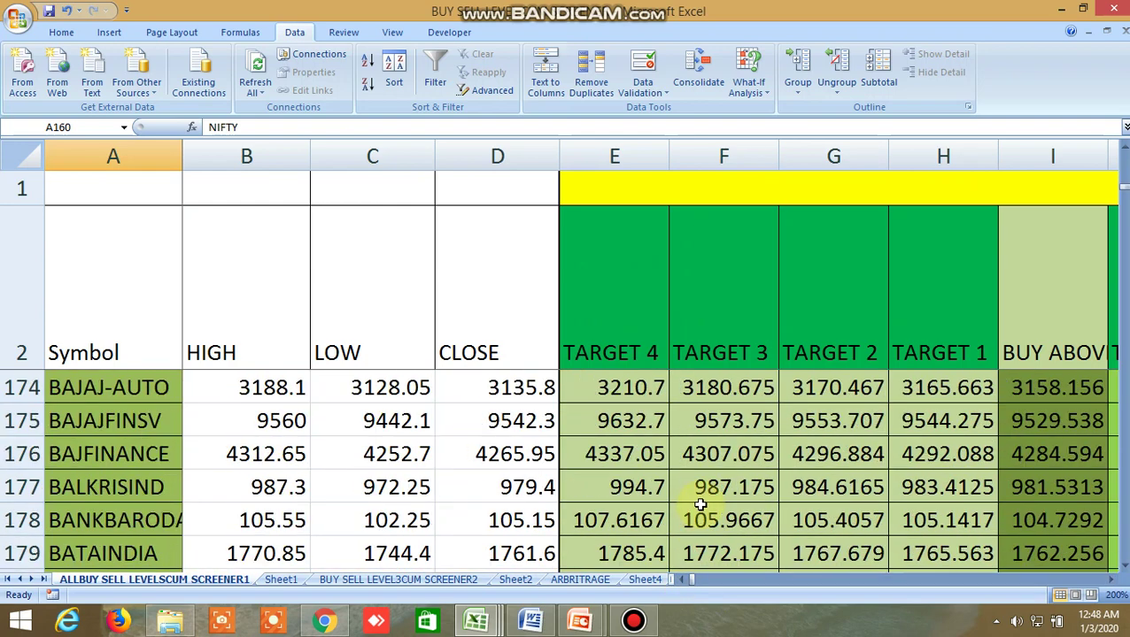
left_click_drag(1112, 582, 1113, 578)
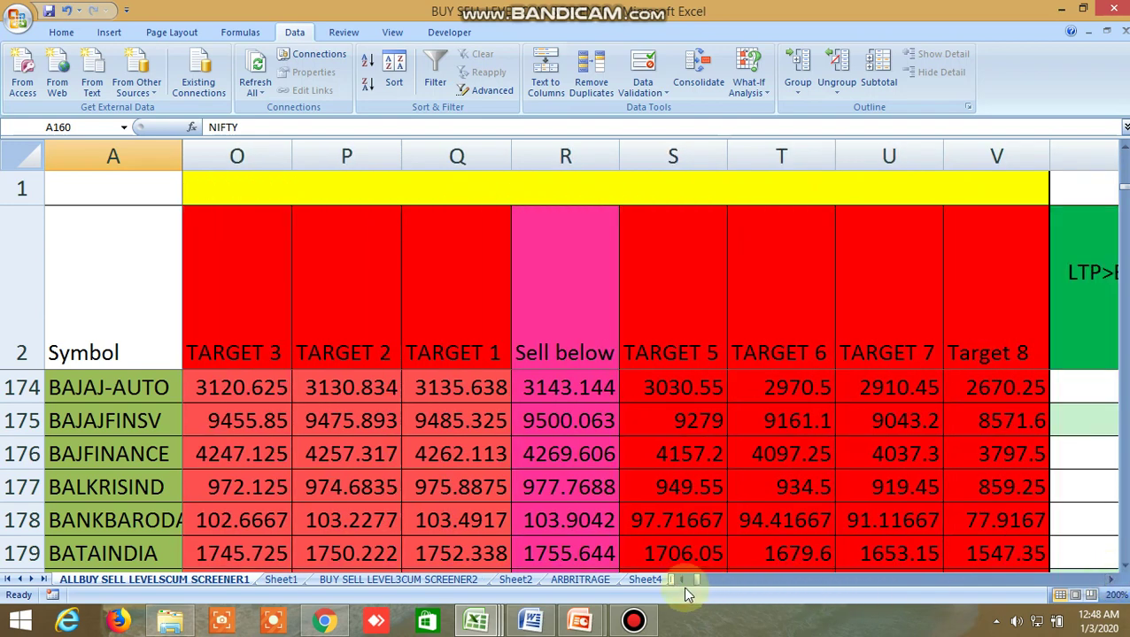
left_click_drag(684, 579, 684, 579)
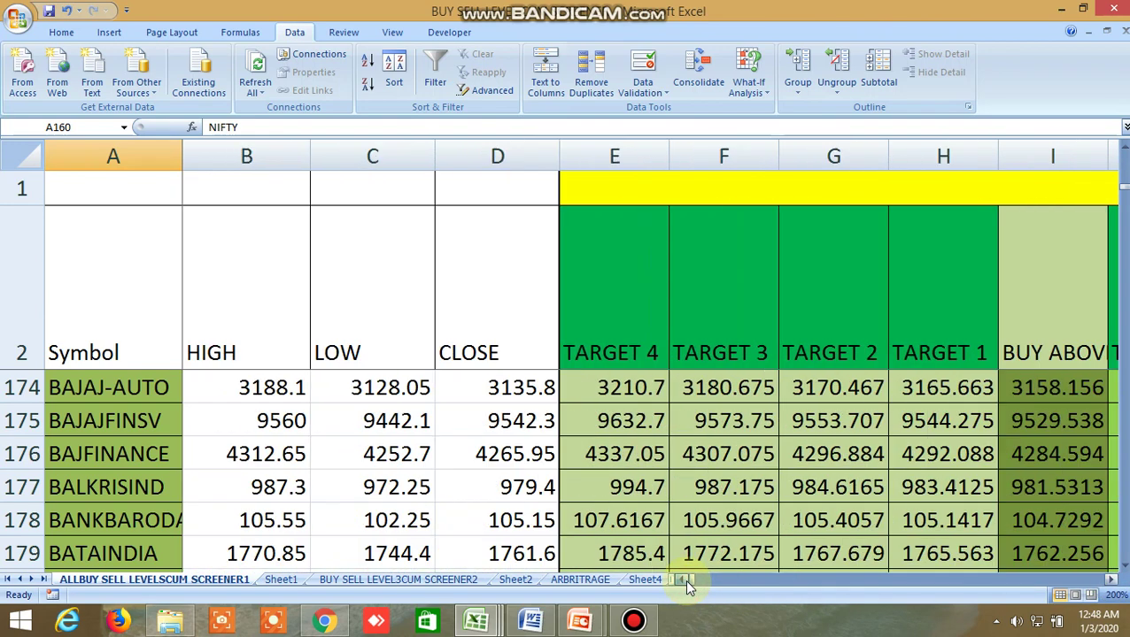
Open the BUY SELL LEVEL3CUM SCREENER2 sheet and view the 100 MA, 9-55 EMA and ROC columns for the upper stock rows
left_click(452, 580)
left_click_drag(689, 578, 898, 578)
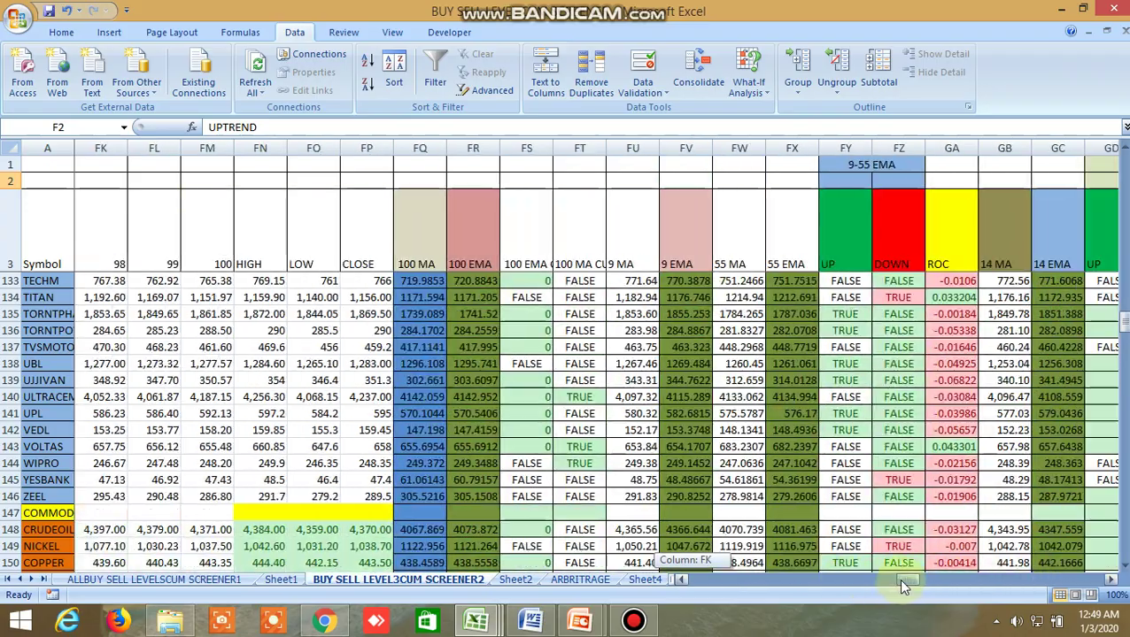
scroll(582, 414, "up", 4)
scroll(582, 414, "up", 19)
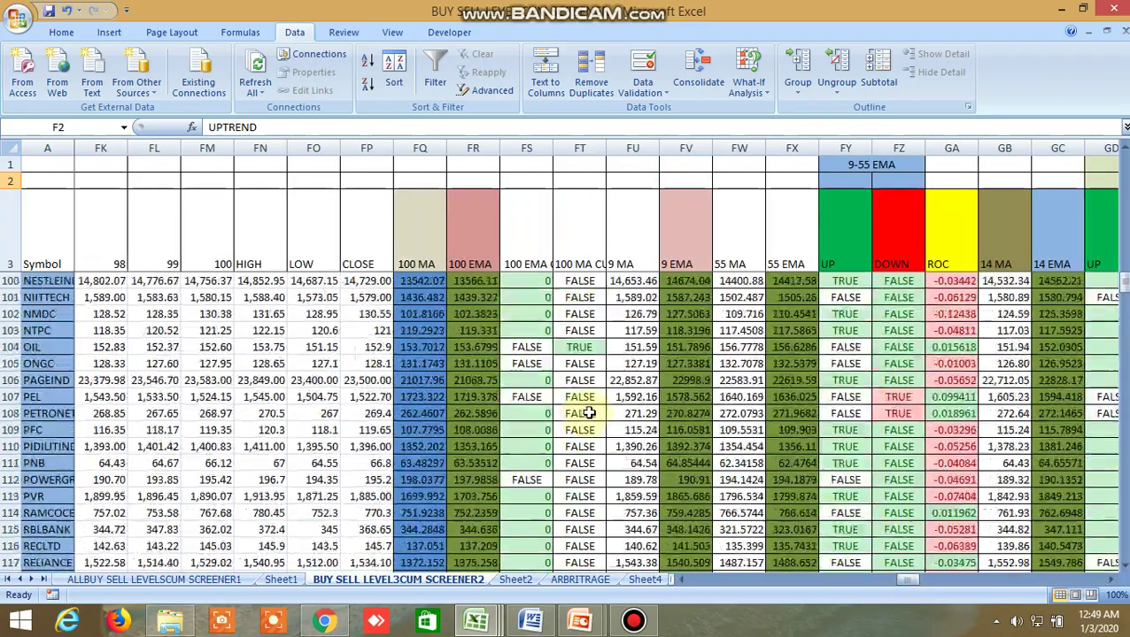
scroll(589, 414, "up", 20)
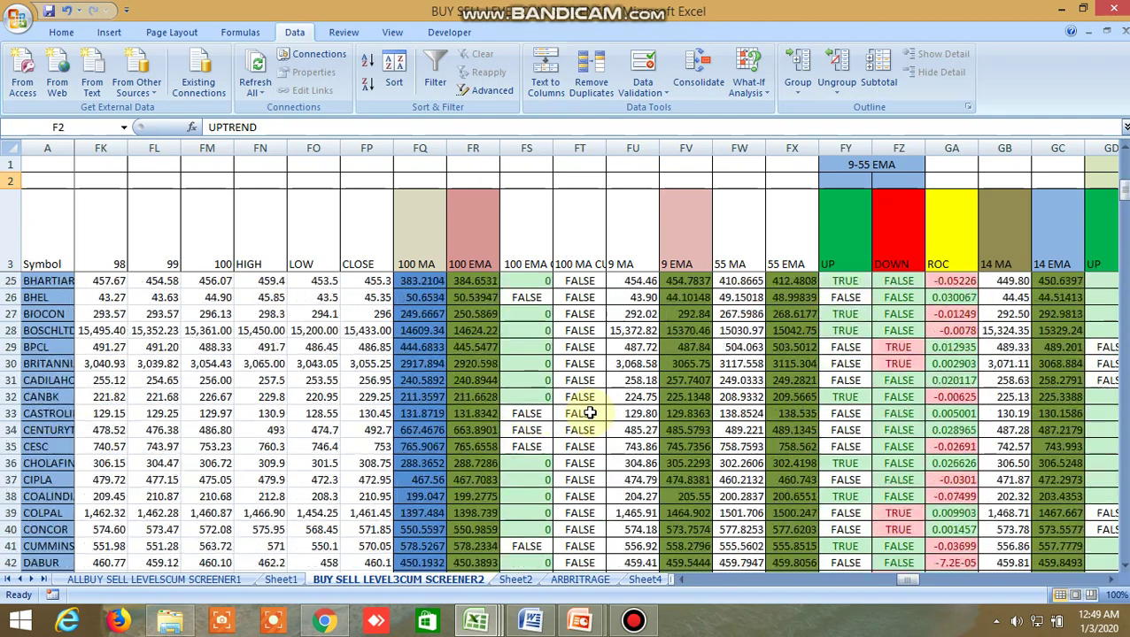
Select the 100 MA CUT heading, and return to the first stock rows of the ALLBUY SELL LEVELSCUM SCREENER1 sheet
left_click(589, 253)
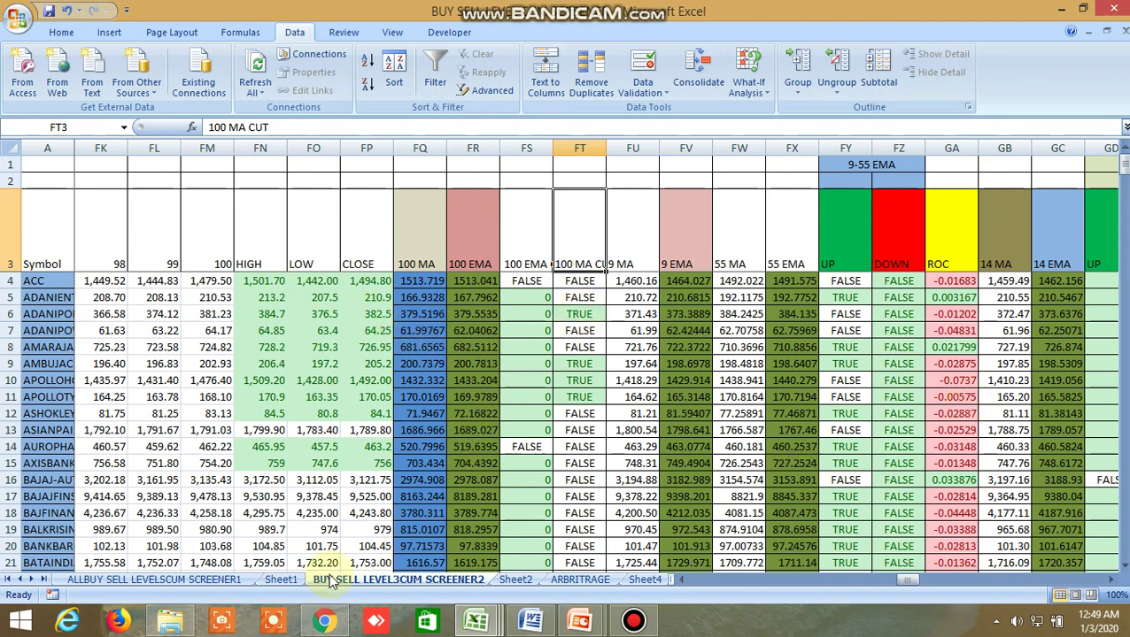
left_click(186, 580)
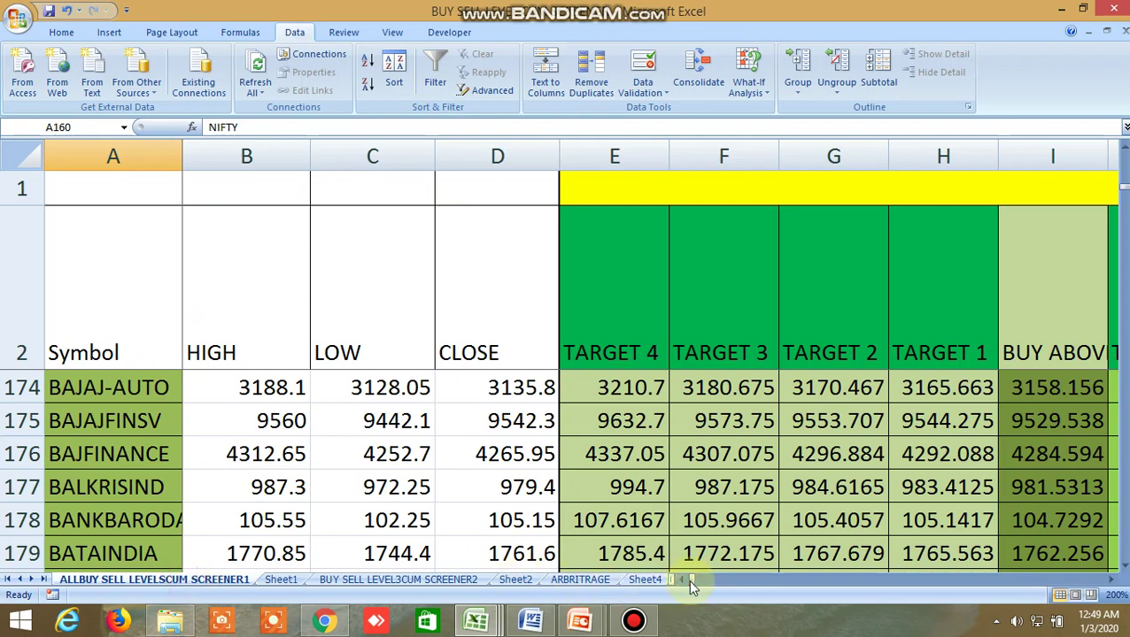
left_click_drag(689, 580, 695, 585)
scroll(708, 490, "up", 20)
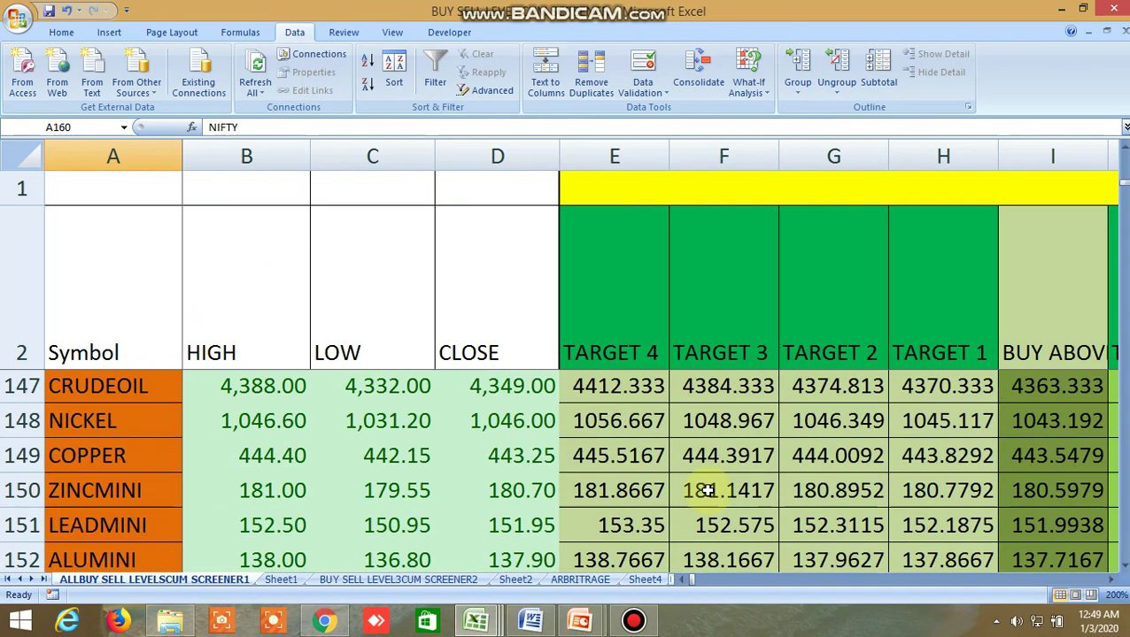
scroll(709, 490, "up", 20)
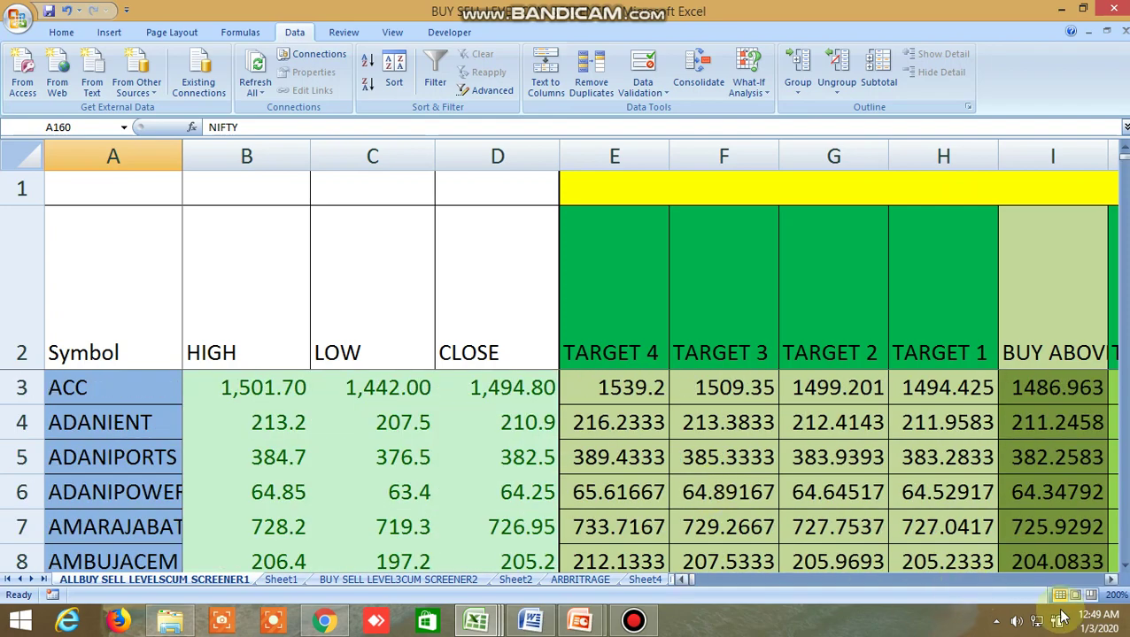
View the PREVIOUS BREAKOUT, 5MA and 30MA columns from the ACC row down through the stock rows
left_click_drag(1113, 581, 1112, 586)
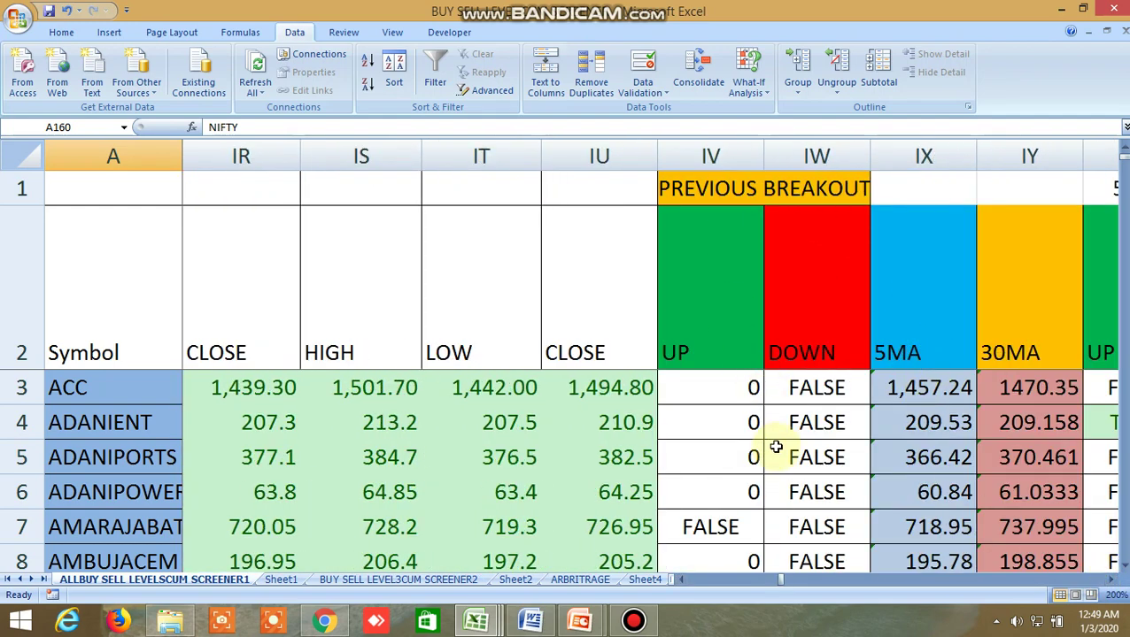
scroll(774, 456, "down", 13)
scroll(772, 464, "down", 20)
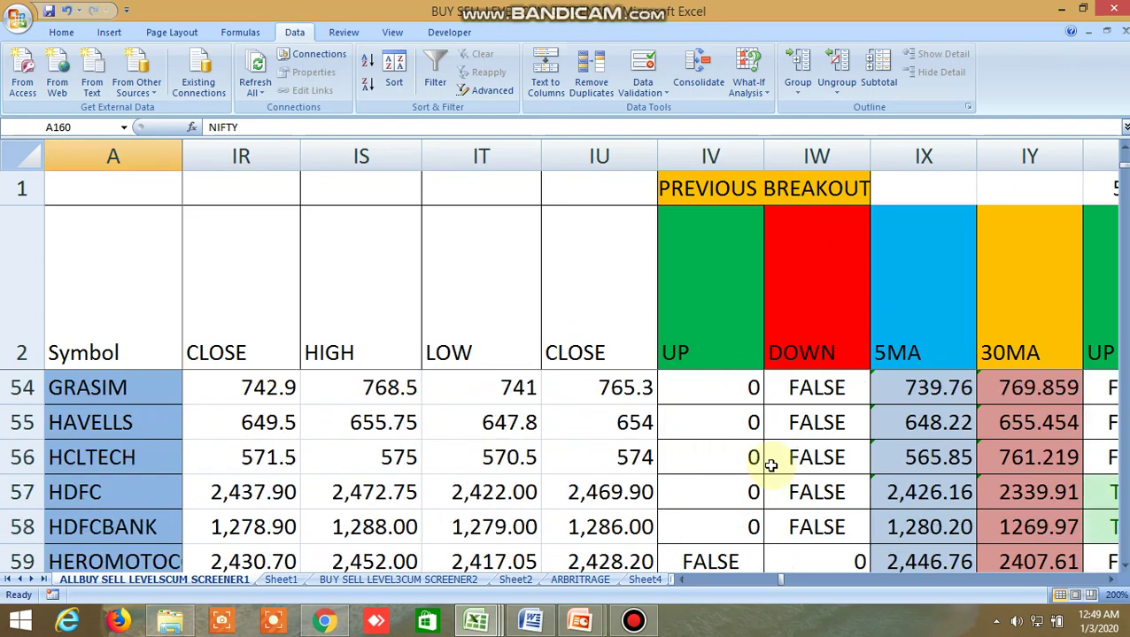
scroll(770, 465, "up", 6)
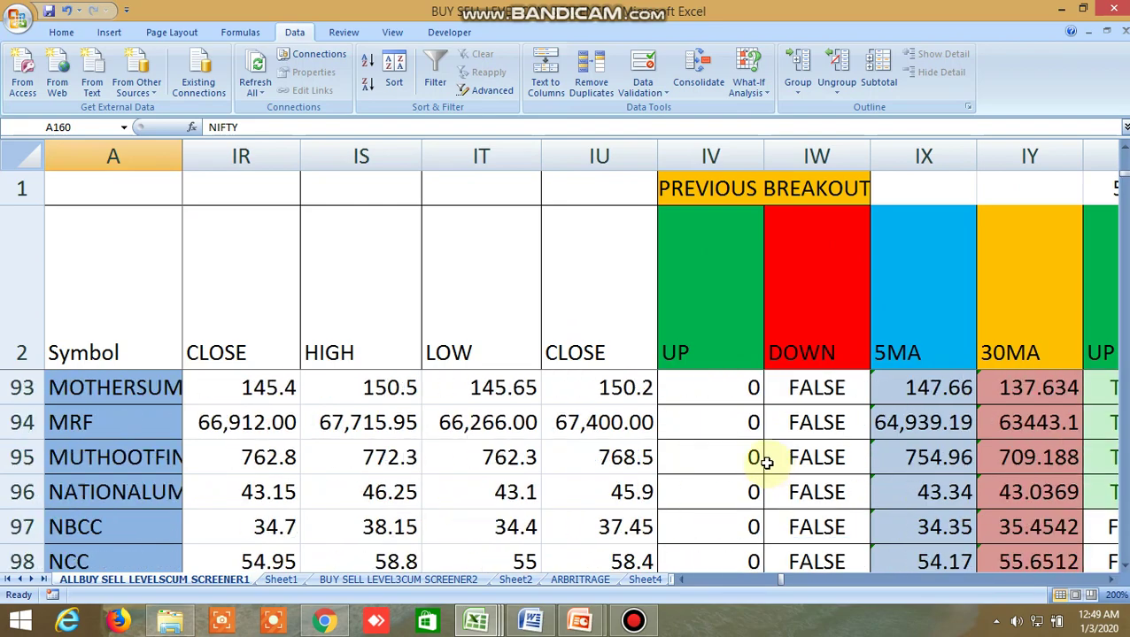
In the BUY SELL LEVEL3CUM SCREENER2 sheet, select the 100 MA CUT cell in row 6 and check that column down to the last stock rows
left_click(434, 582)
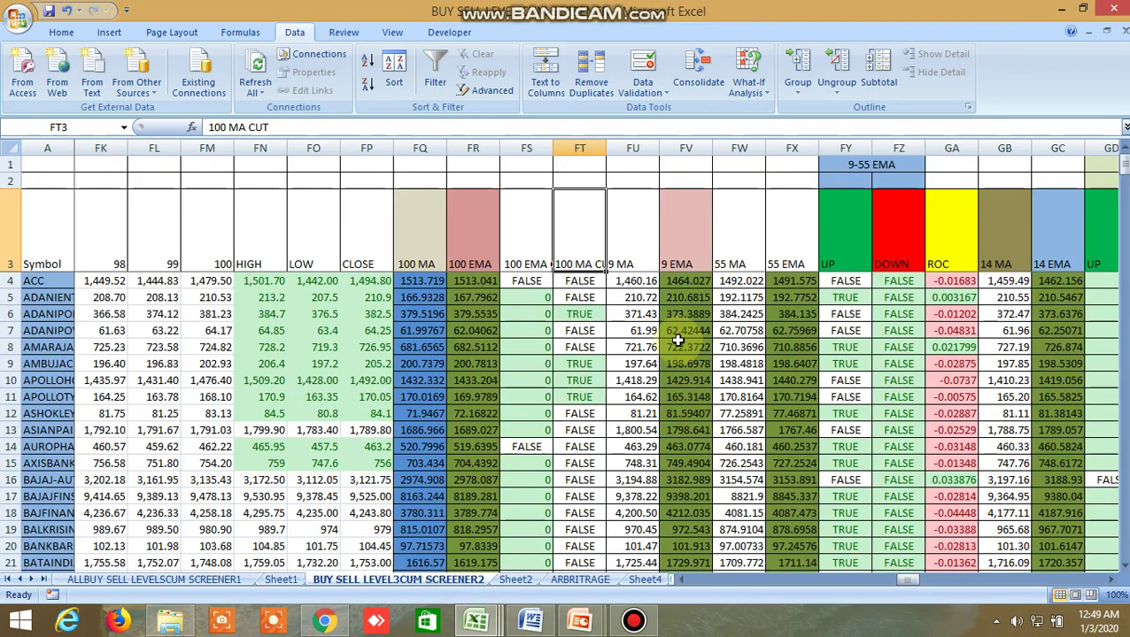
left_click(575, 313)
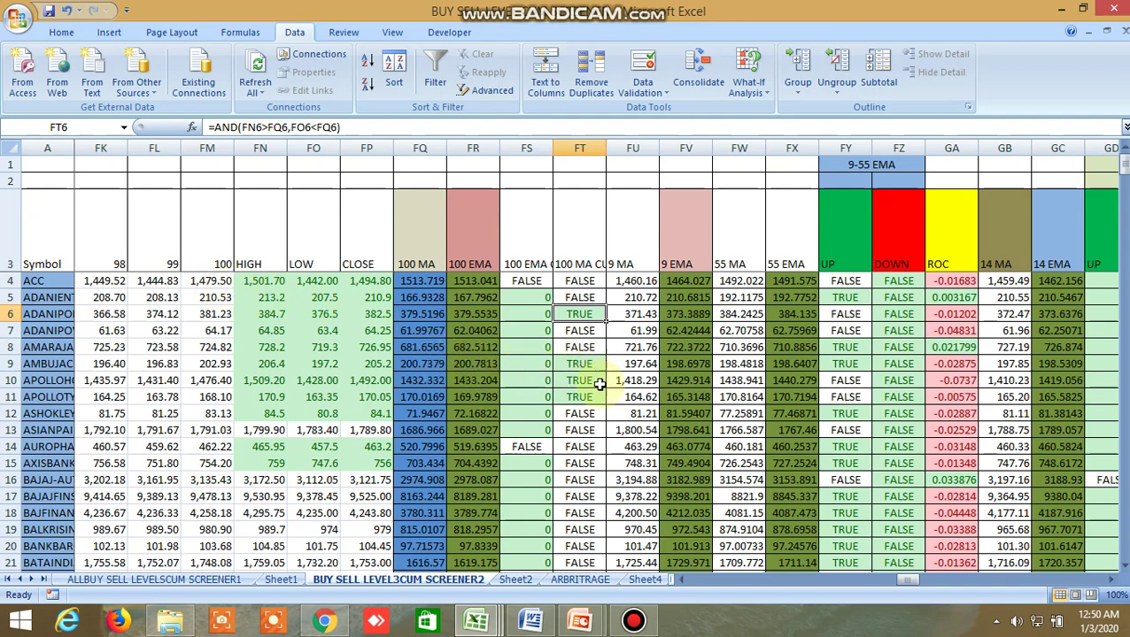
scroll(600, 384, "down", 1)
scroll(591, 383, "down", 14)
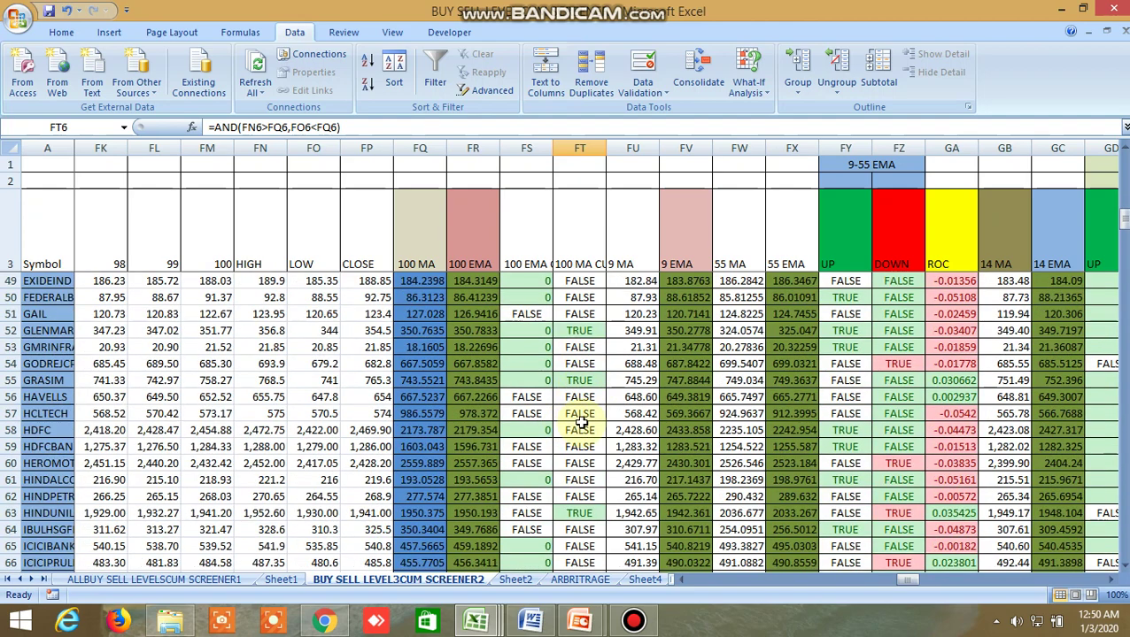
scroll(580, 422, "down", 9)
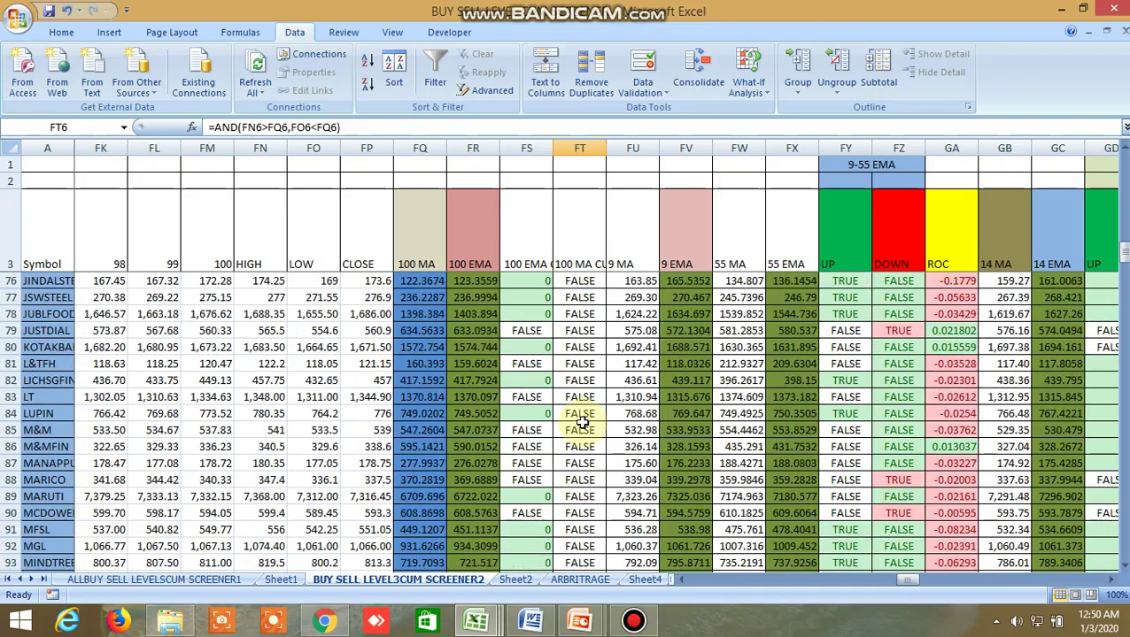
scroll(579, 423, "down", 14)
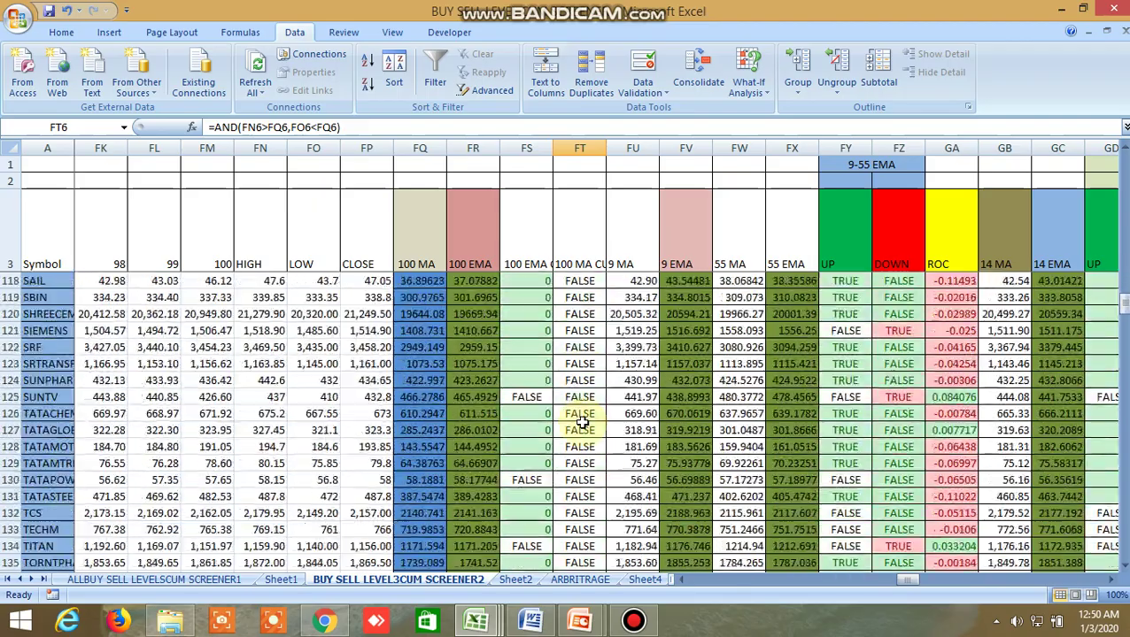
scroll(580, 422, "down", 6)
scroll(580, 422, "up", 2)
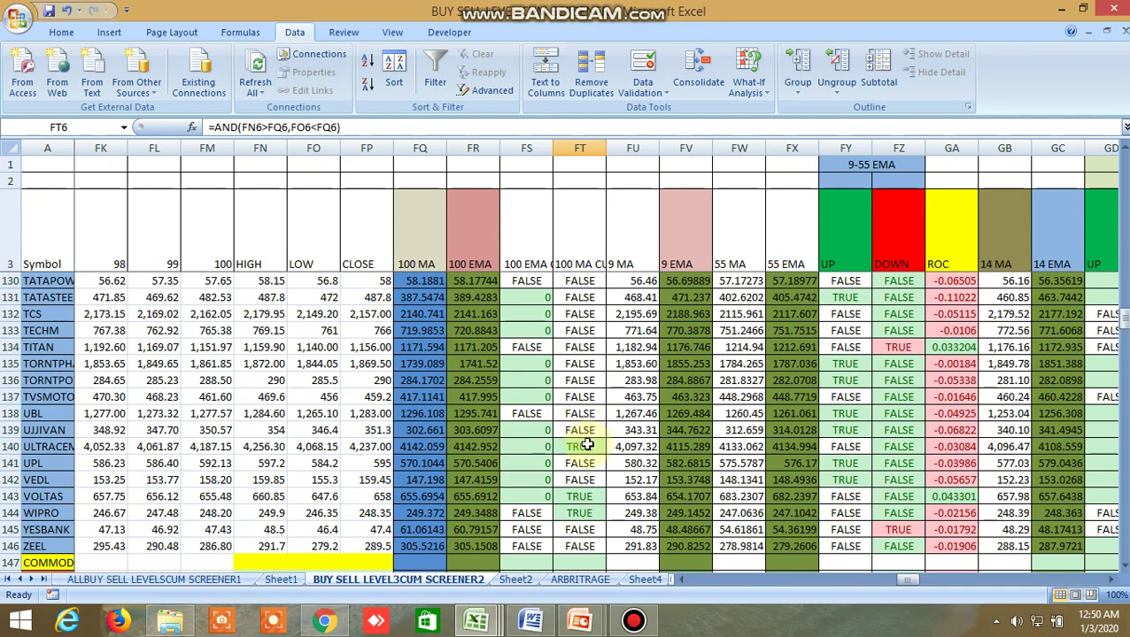
Go back up the stock rows and select the 100 MA CUT cell in row 97
scroll(586, 445, "up", 7)
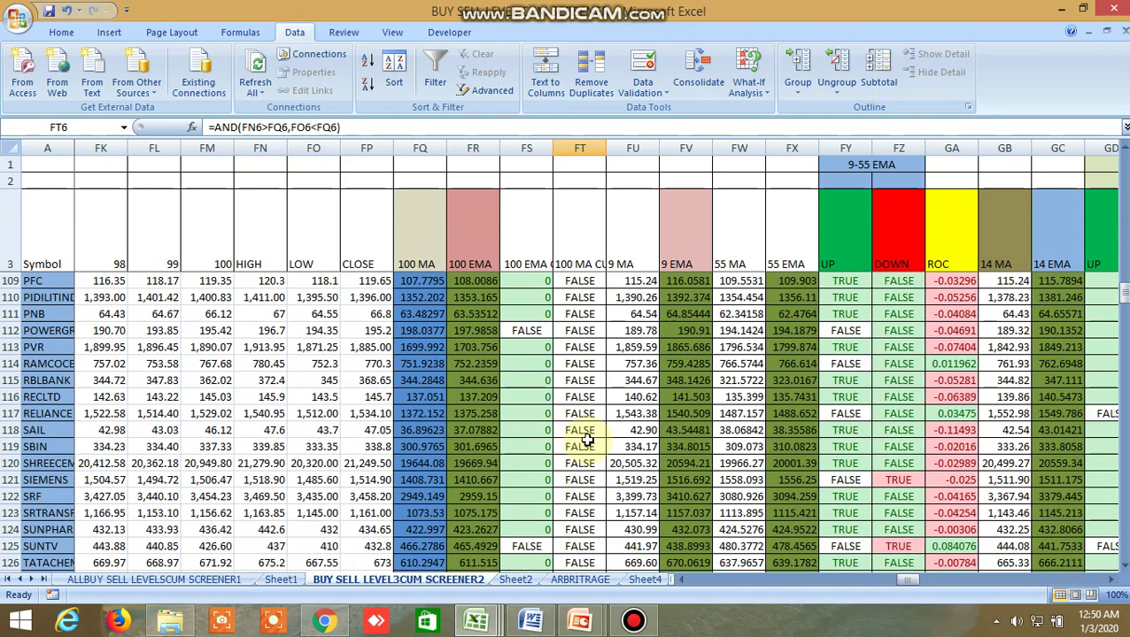
scroll(587, 437, "up", 6)
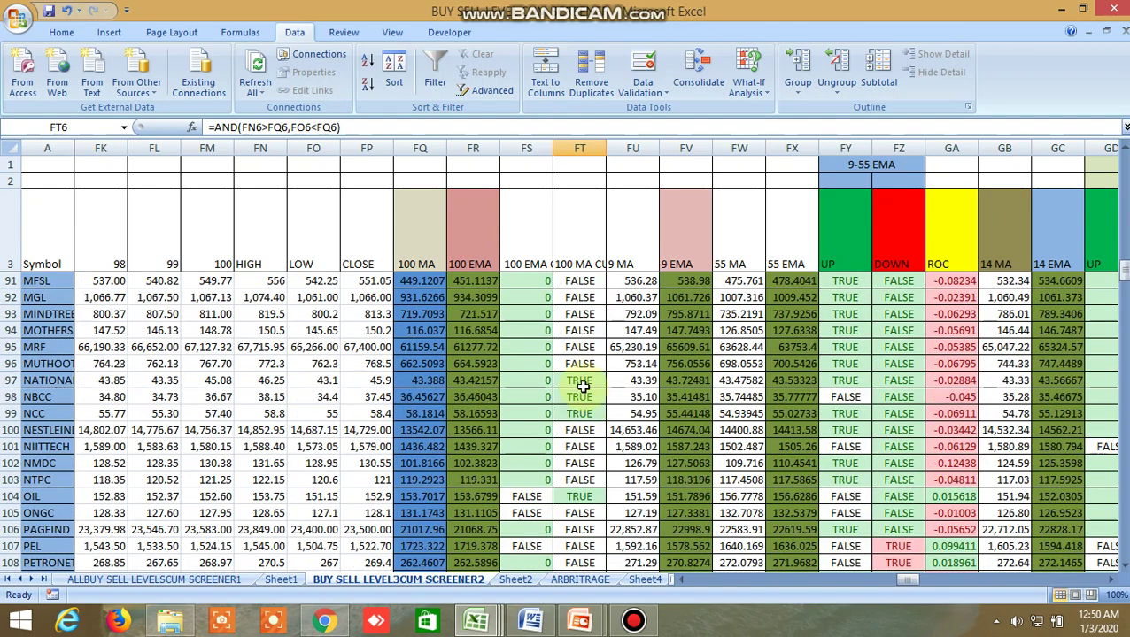
left_click(581, 382)
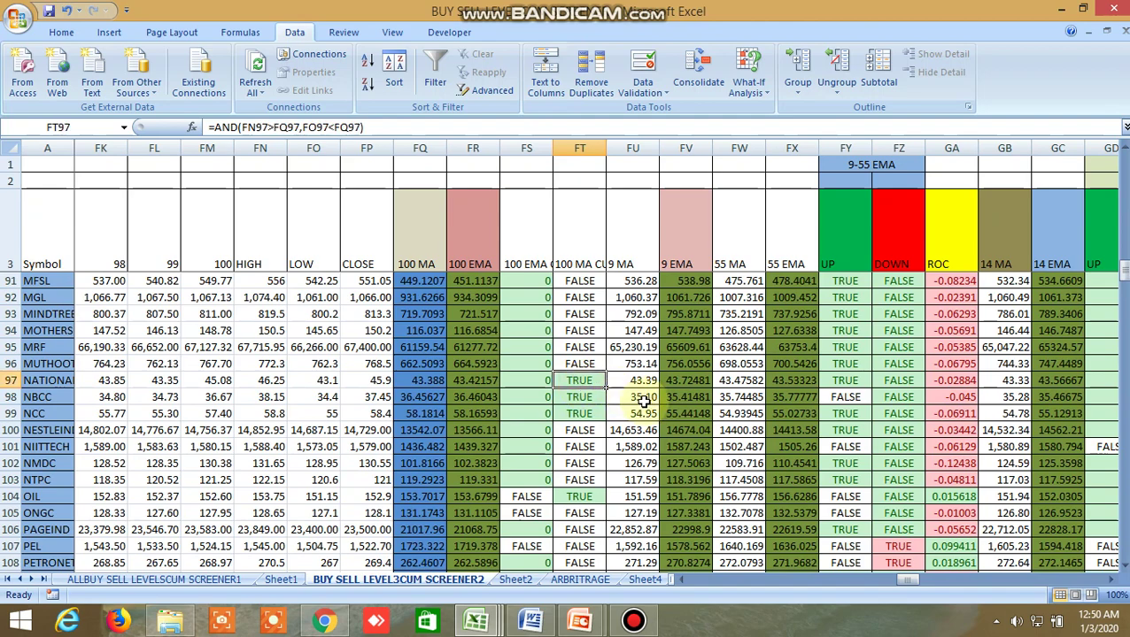